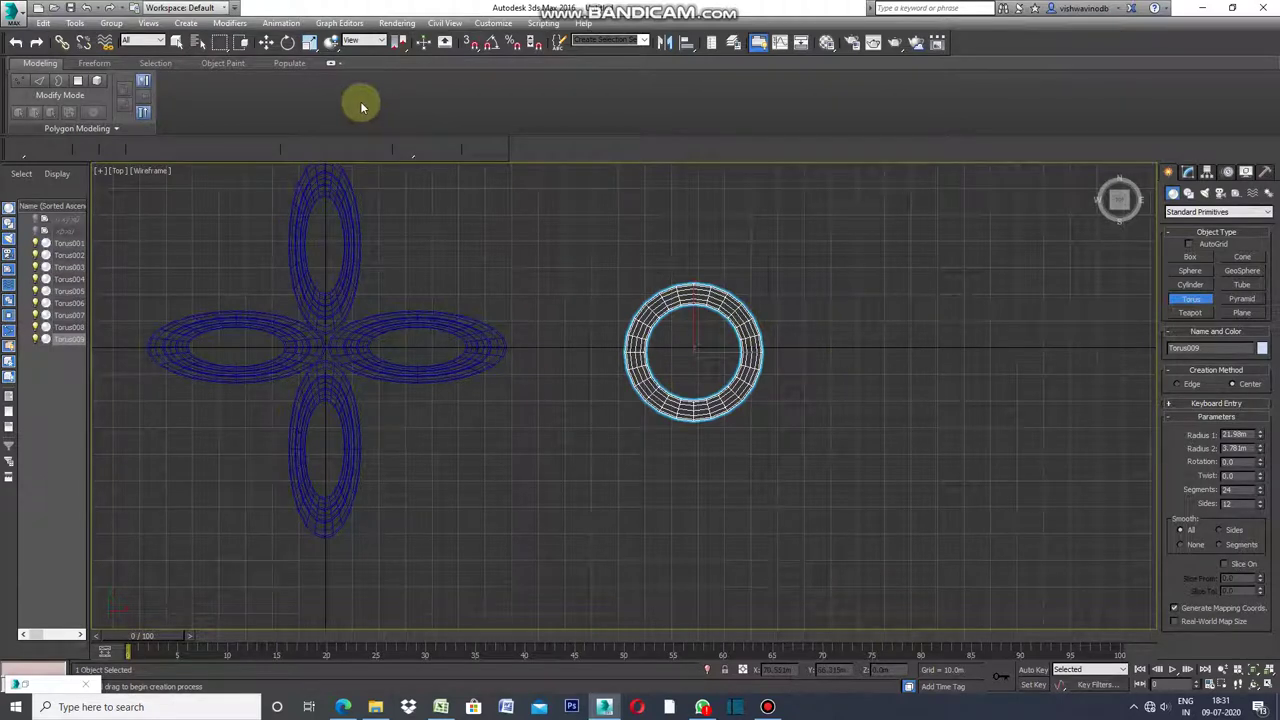
- Scale the lone torus to 50% along Y, flattening it into an oval ring
click(311, 43)
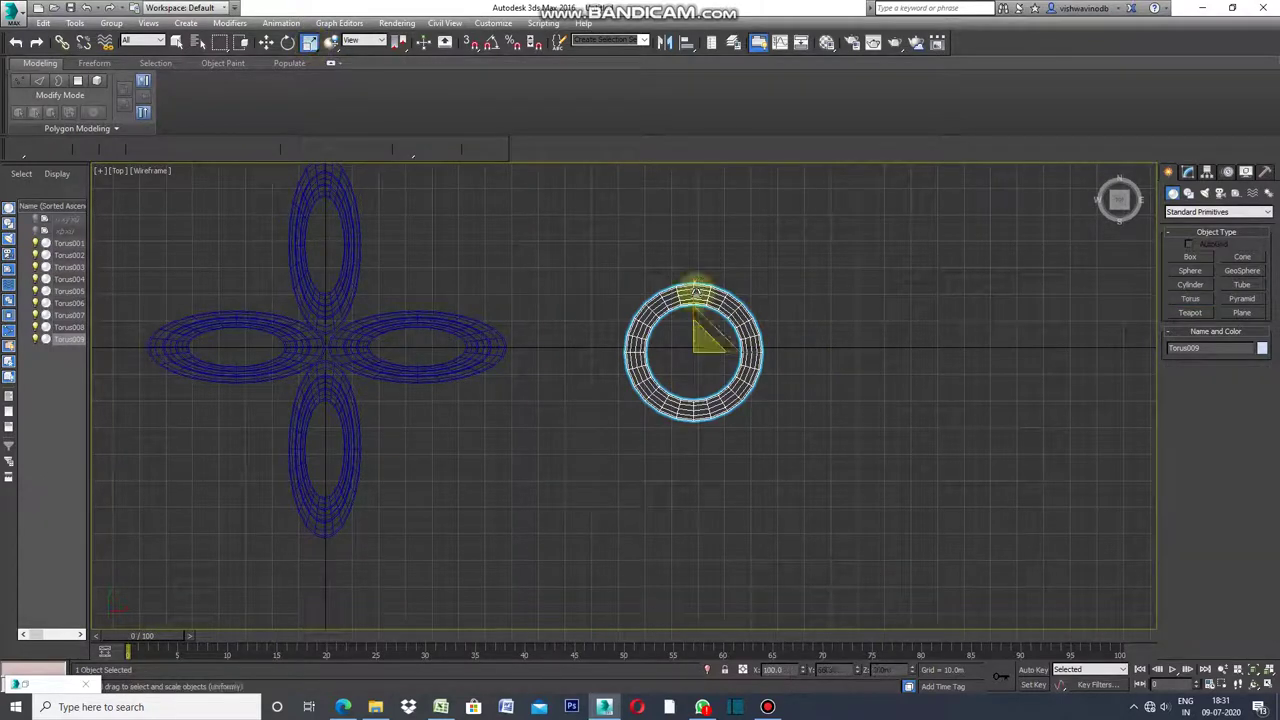
drag(691, 297, 690, 350)
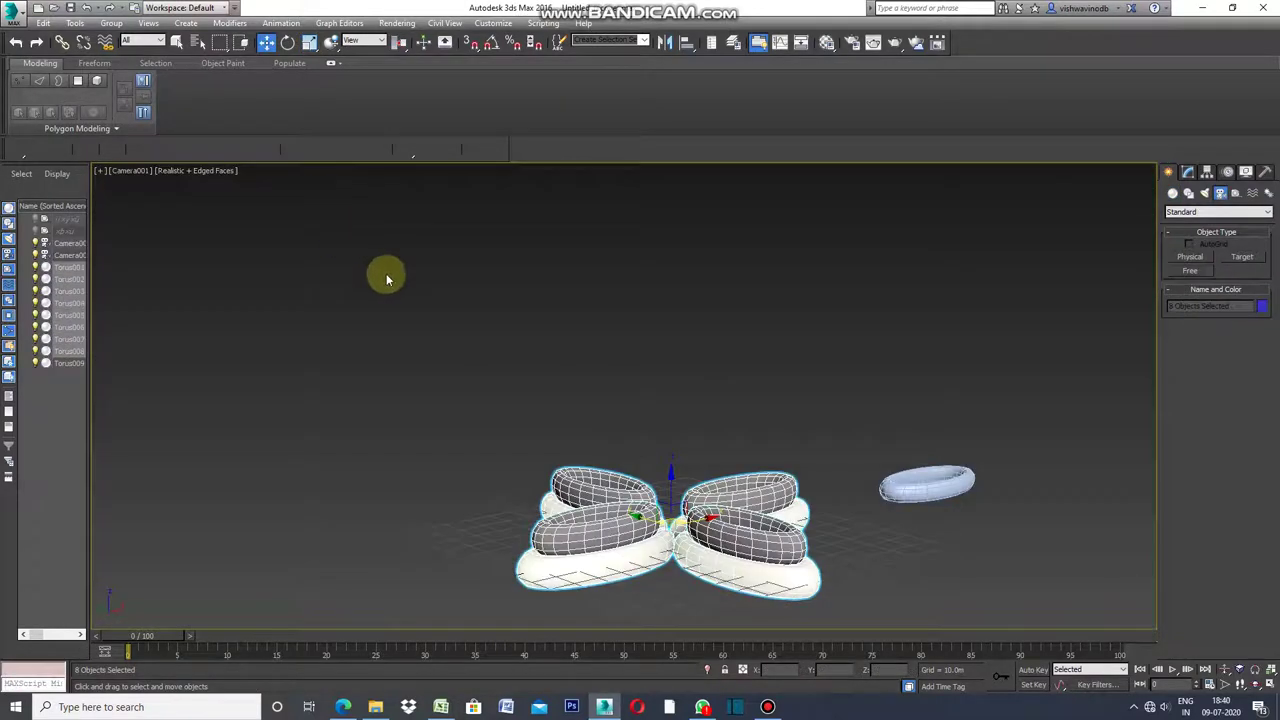
- Open Tools > Array for the selected four-torus flower
click(76, 23)
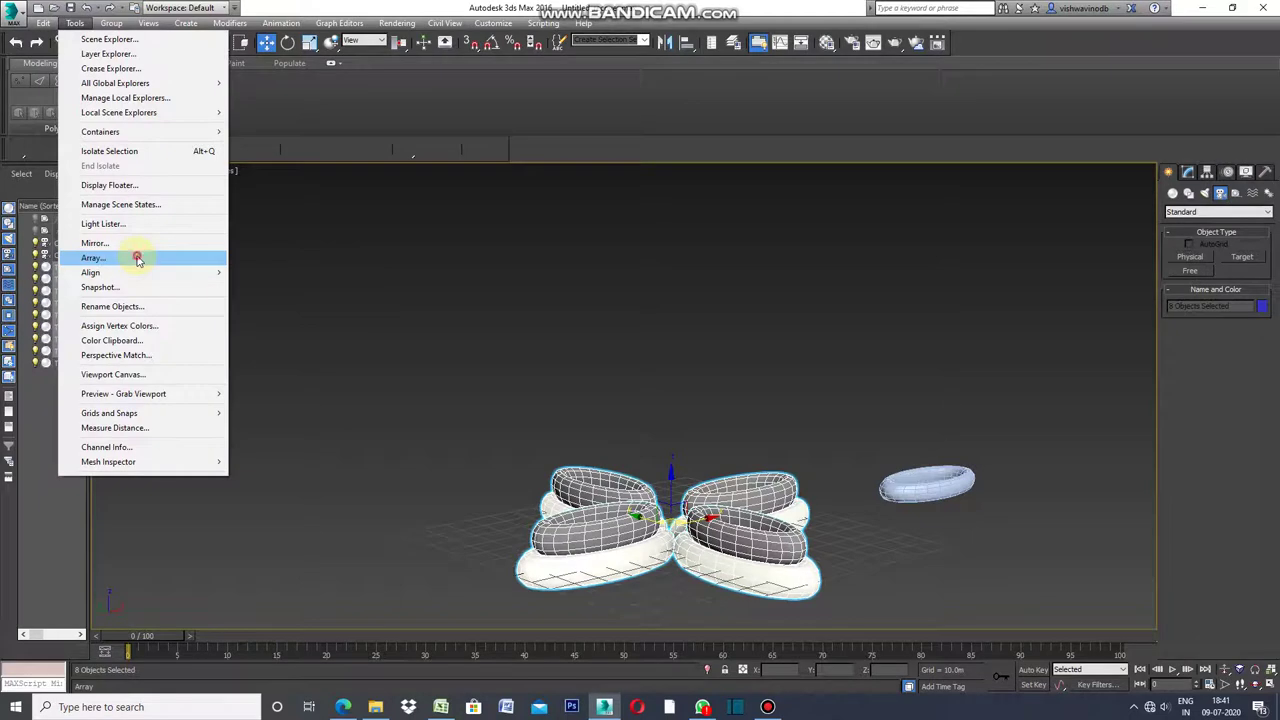
click(138, 259)
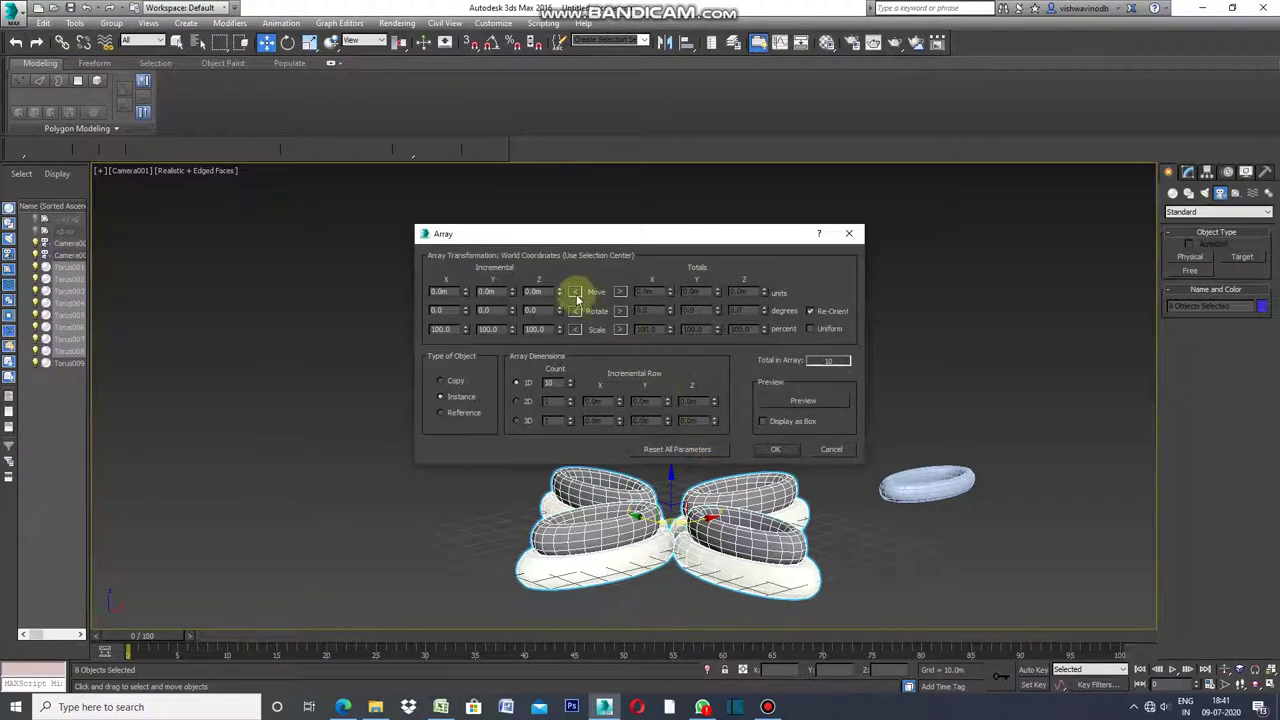
- Set Incremental Move Z to 16 m and preview ten stacked copies of the flower
drag(601, 244, 863, 234)
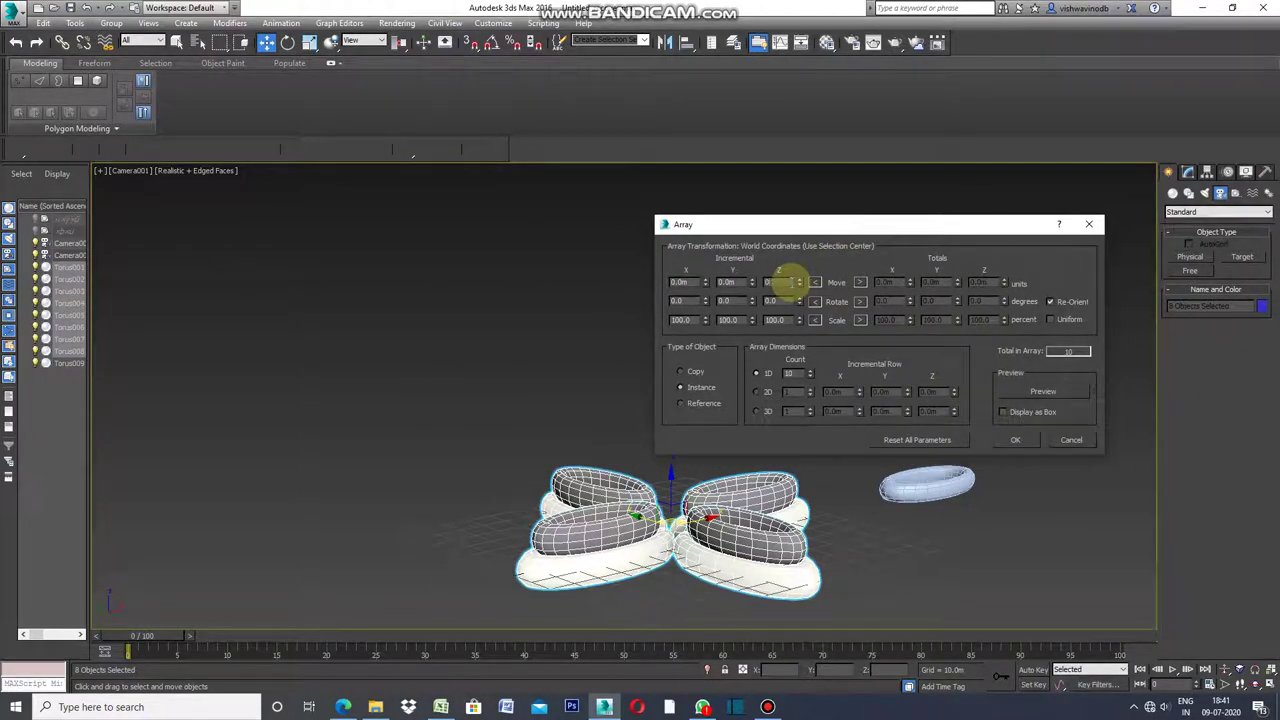
text(16)
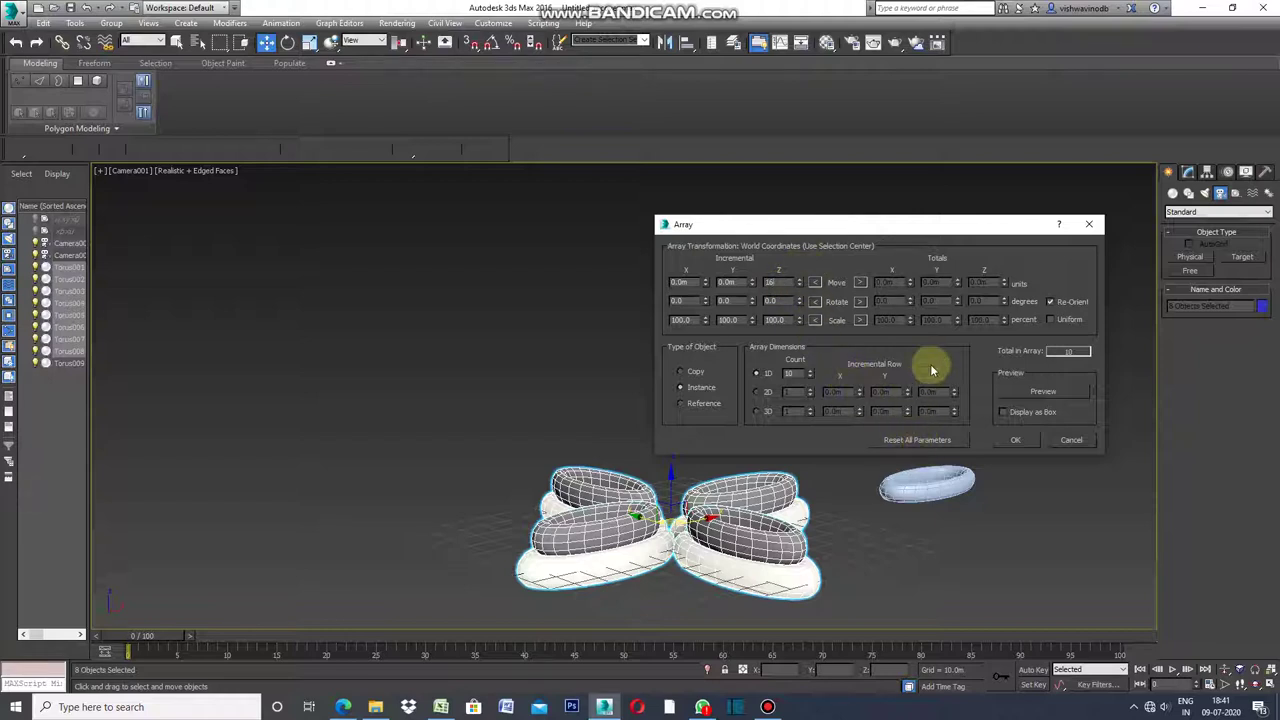
click(1039, 392)
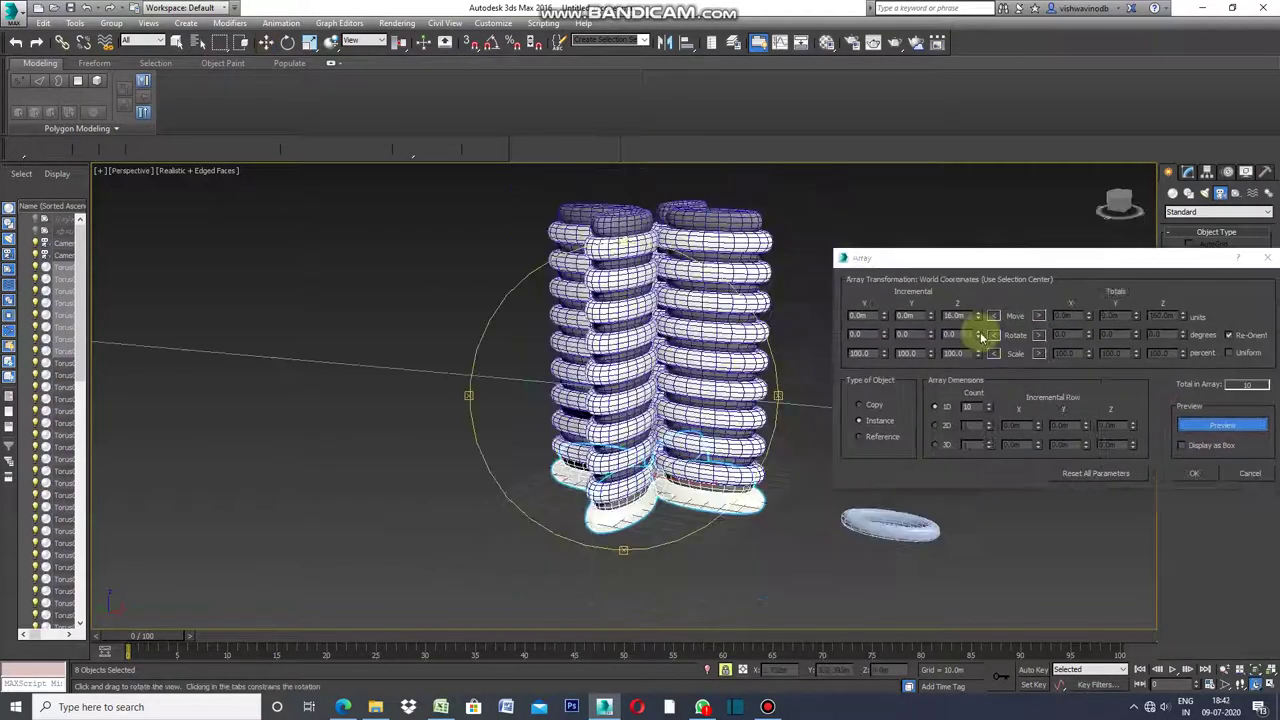
- Raise the Incremental Rotate Z spinner to 13 degrees per copy, then exit orbit mode
click(979, 332)
click(979, 331)
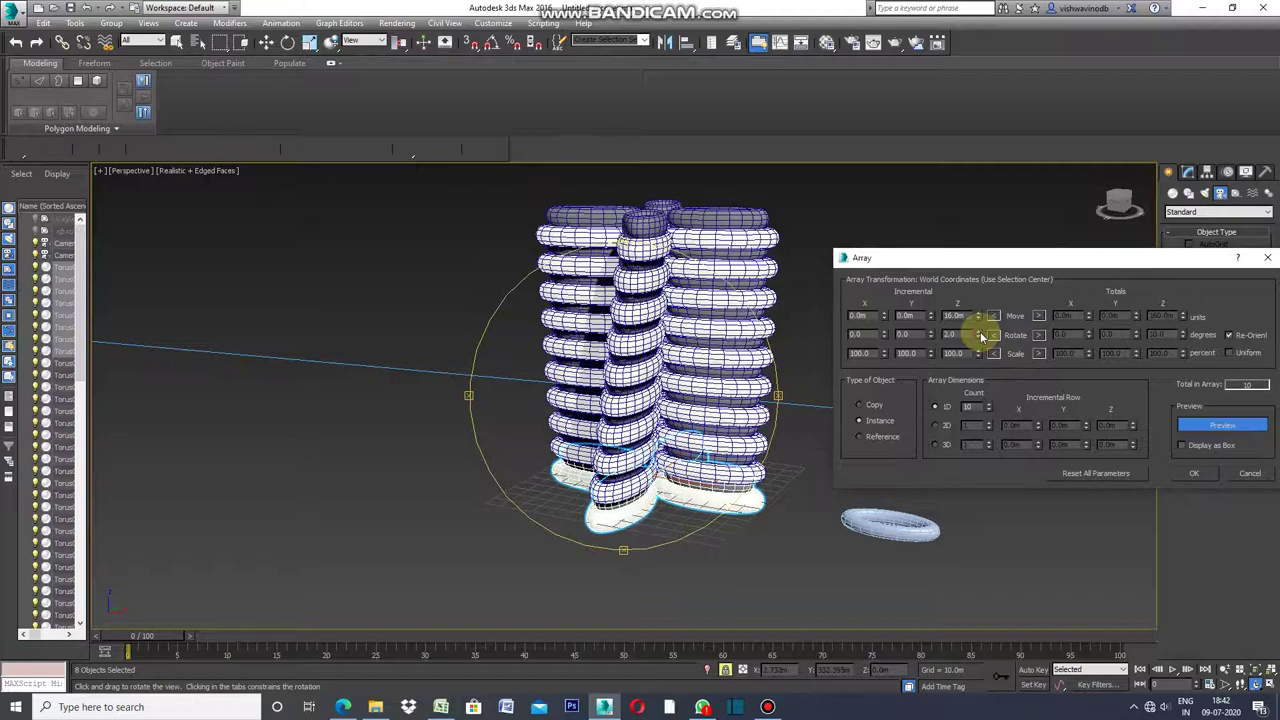
click(979, 332)
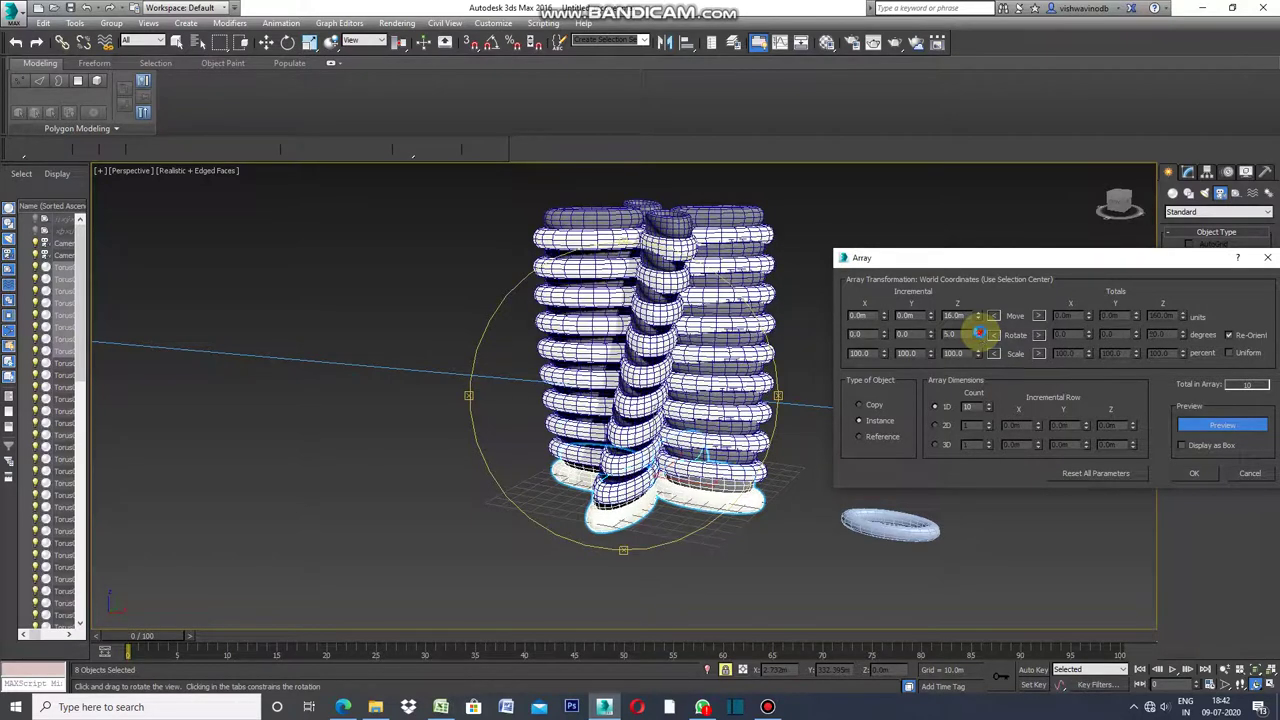
click(979, 332)
click(980, 332)
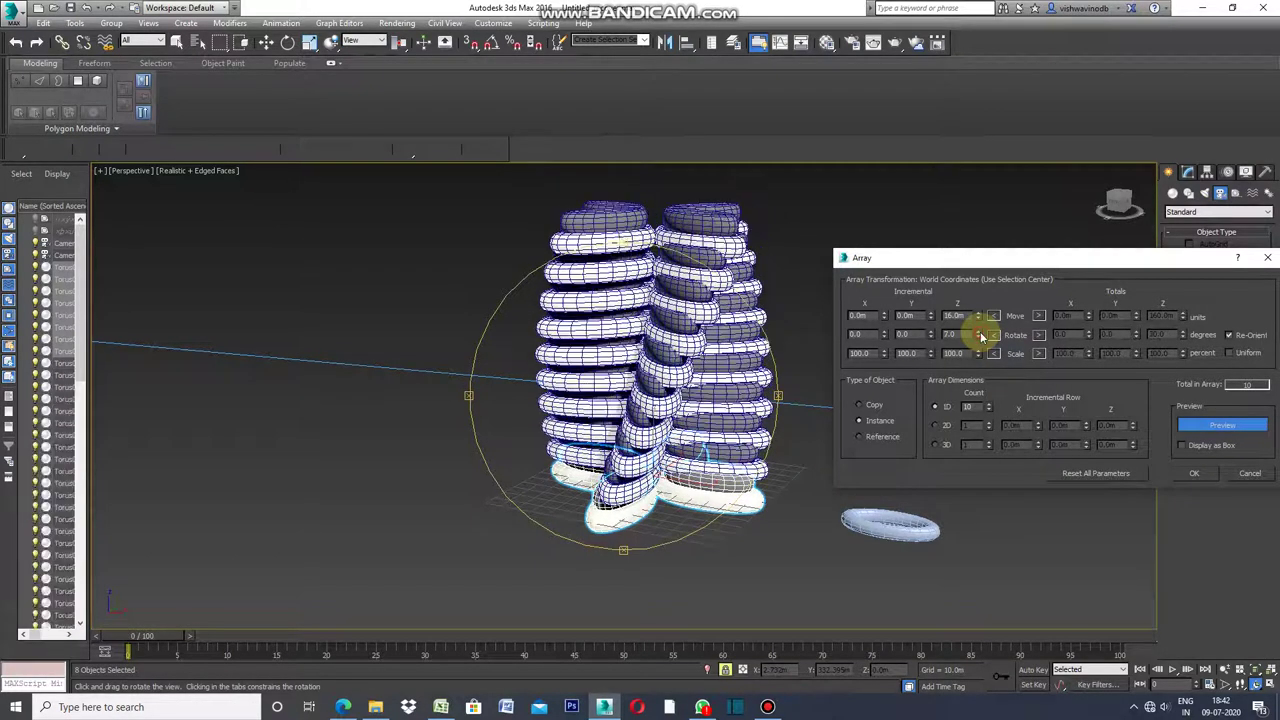
click(979, 332)
click(979, 332)
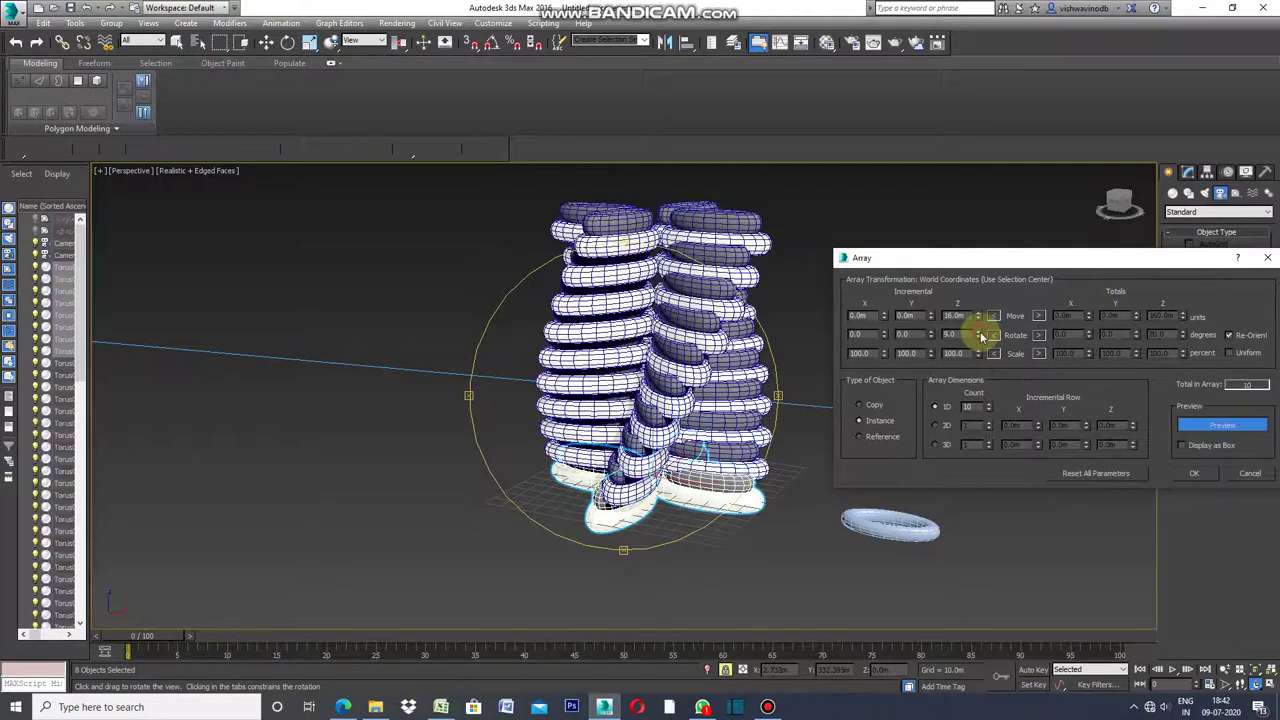
click(979, 332)
click(979, 332)
click(979, 332)
click(979, 332)
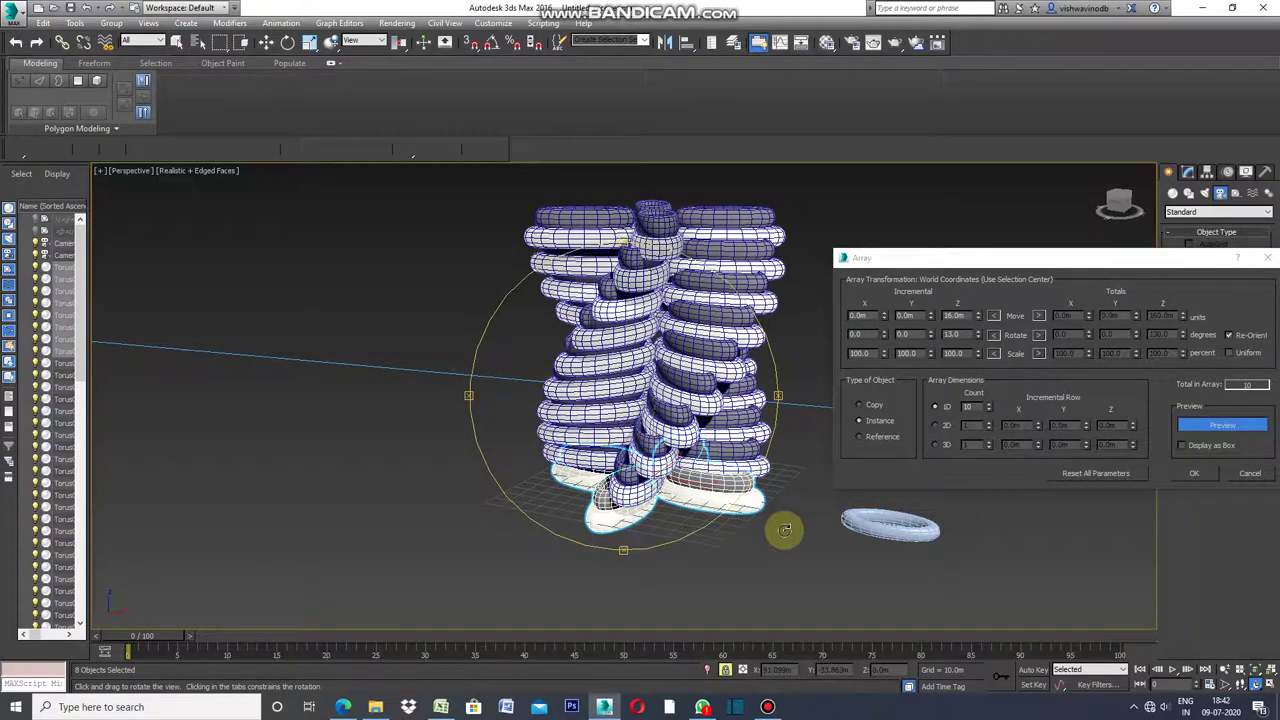
right_click(784, 529)
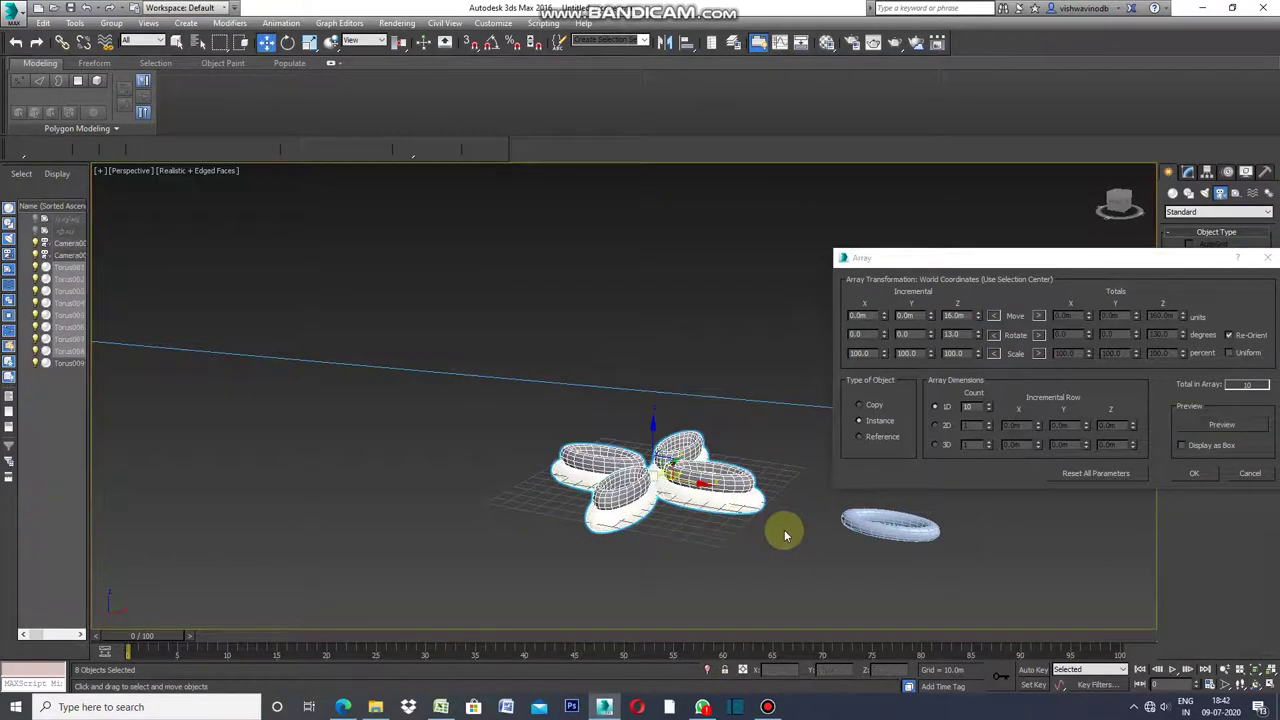
- Turn the array preview back on and try different Incremental Rotate Z values
click(1222, 425)
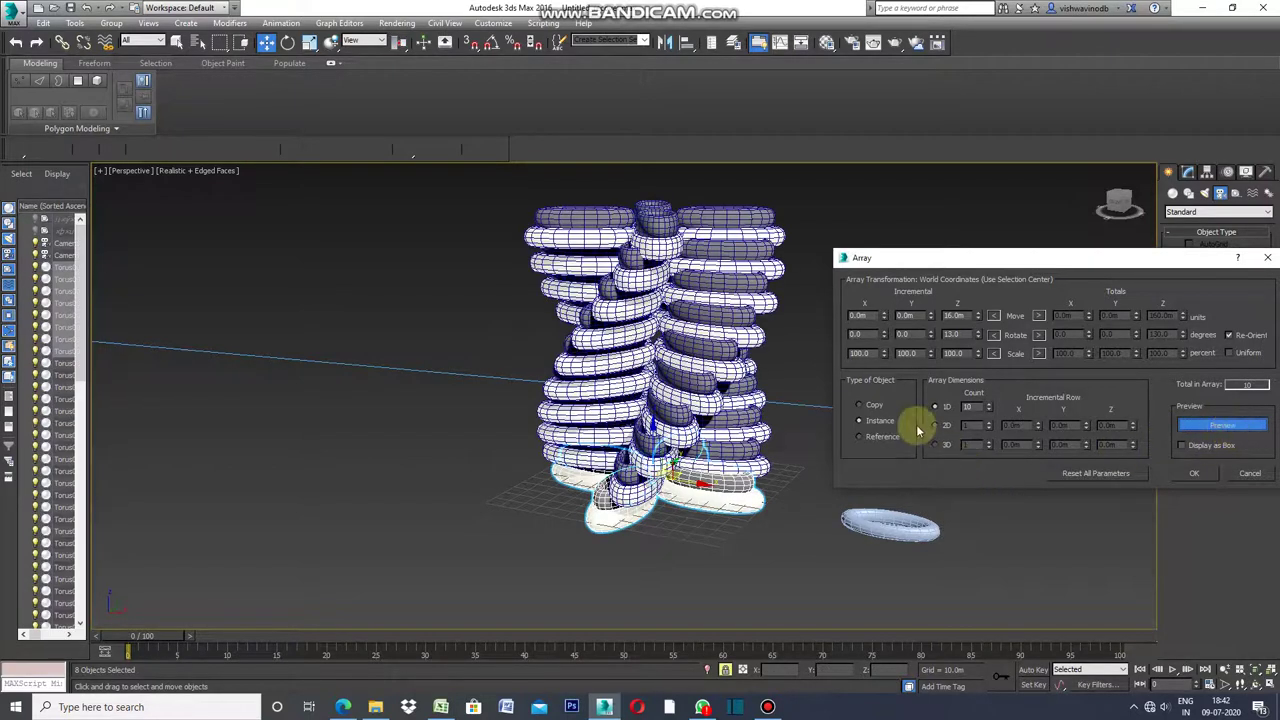
click(980, 337)
click(980, 337)
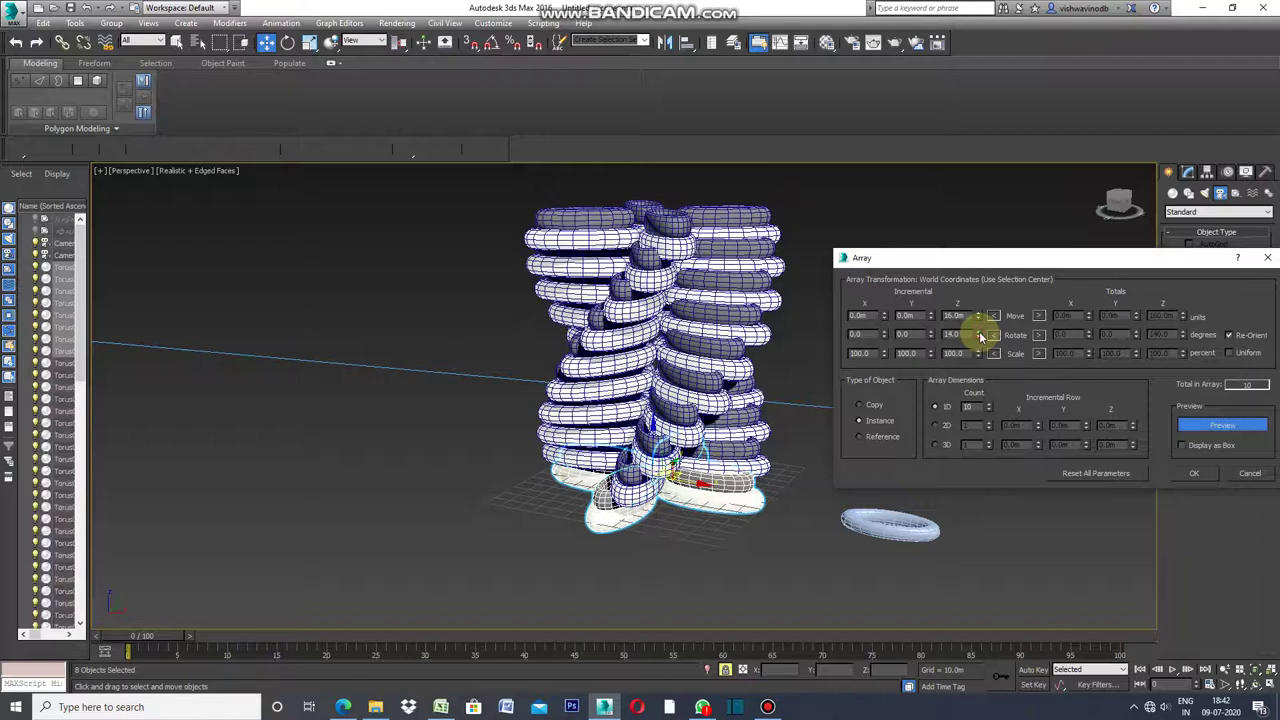
click(980, 337)
click(980, 337)
click(980, 337)
click(980, 337)
click(980, 337)
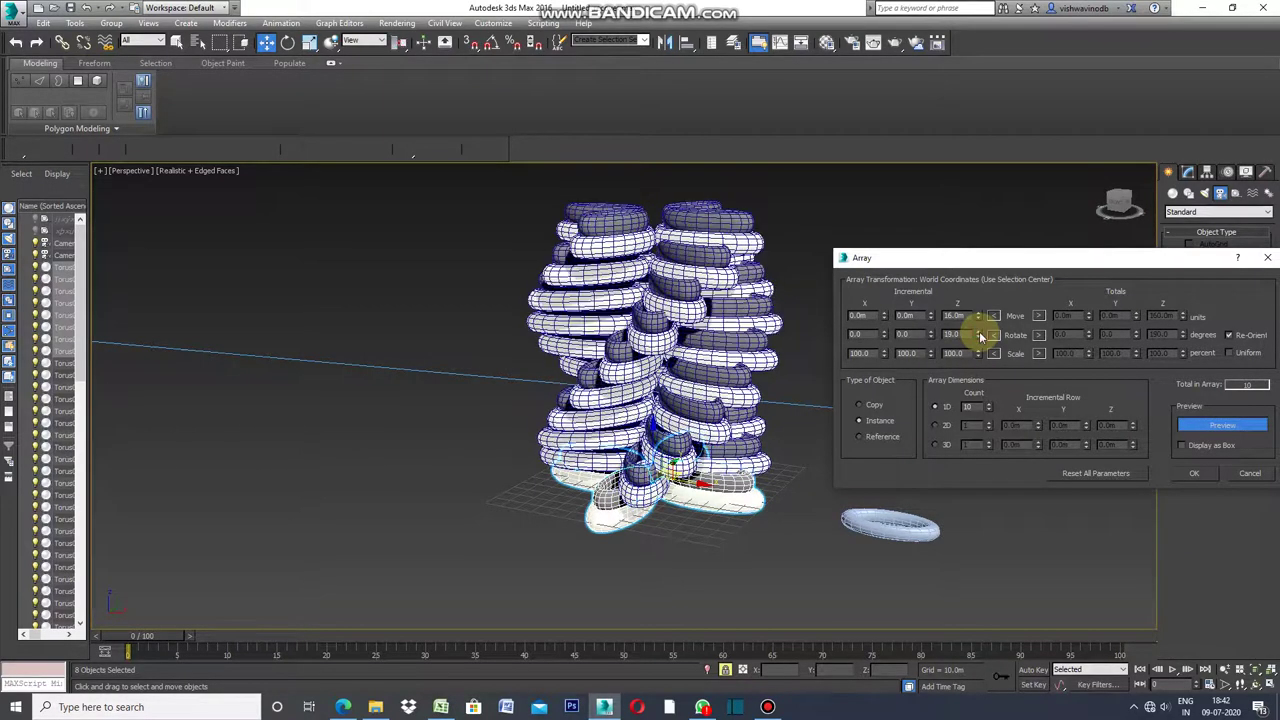
click(980, 337)
click(980, 337)
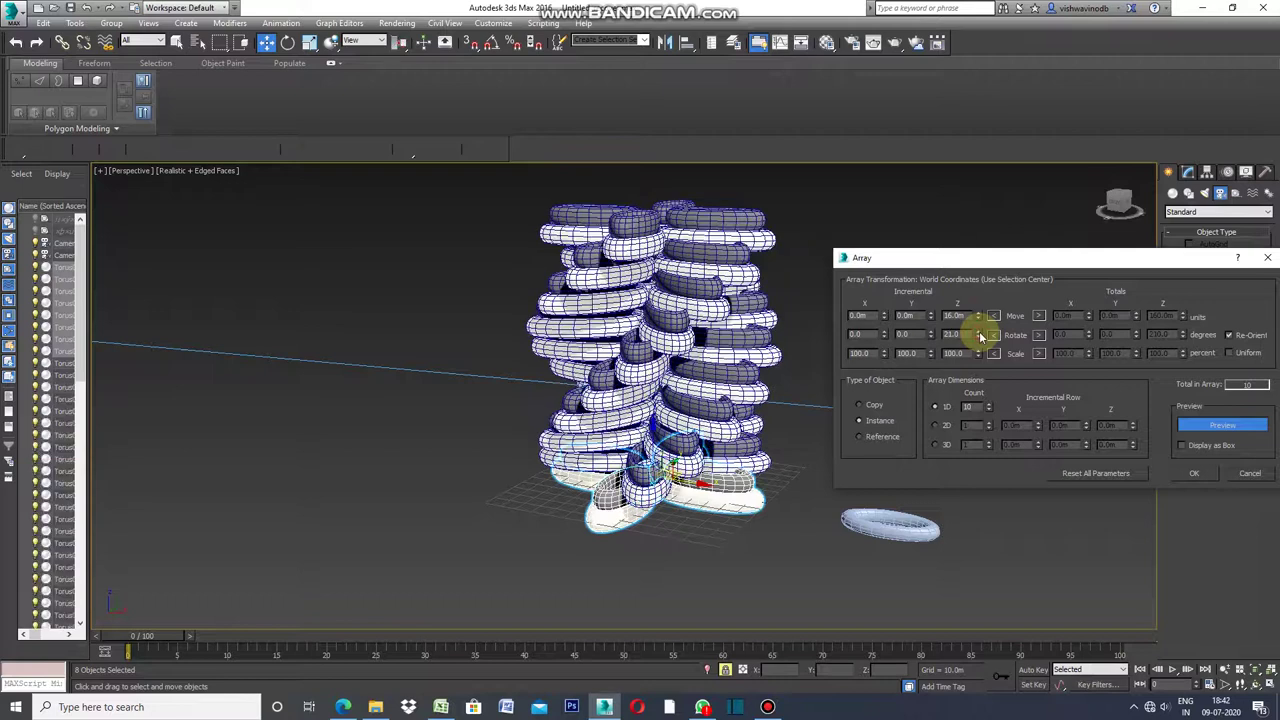
click(980, 337)
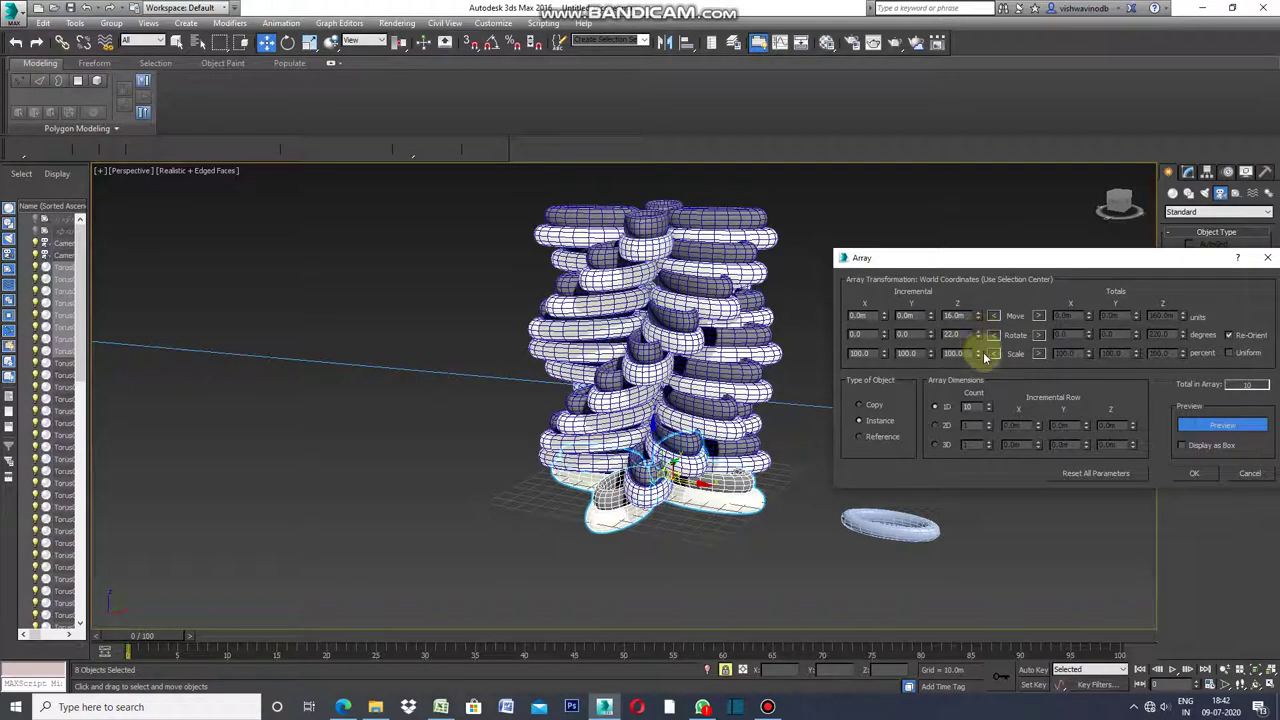
click(979, 339)
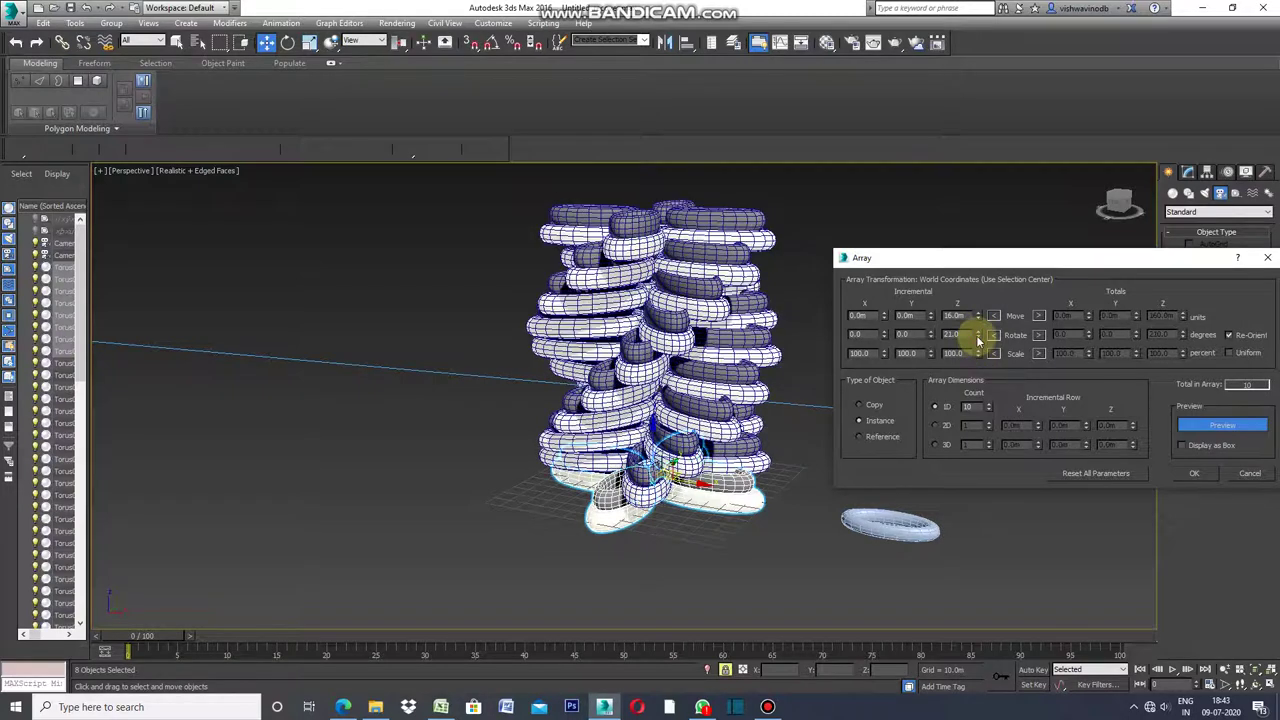
- Lower the per-copy Z rotation step by step down to 7 degrees
click(979, 339)
click(979, 340)
click(979, 340)
click(979, 340)
click(979, 339)
click(979, 339)
click(979, 339)
click(979, 339)
click(979, 339)
click(979, 339)
click(979, 339)
click(979, 339)
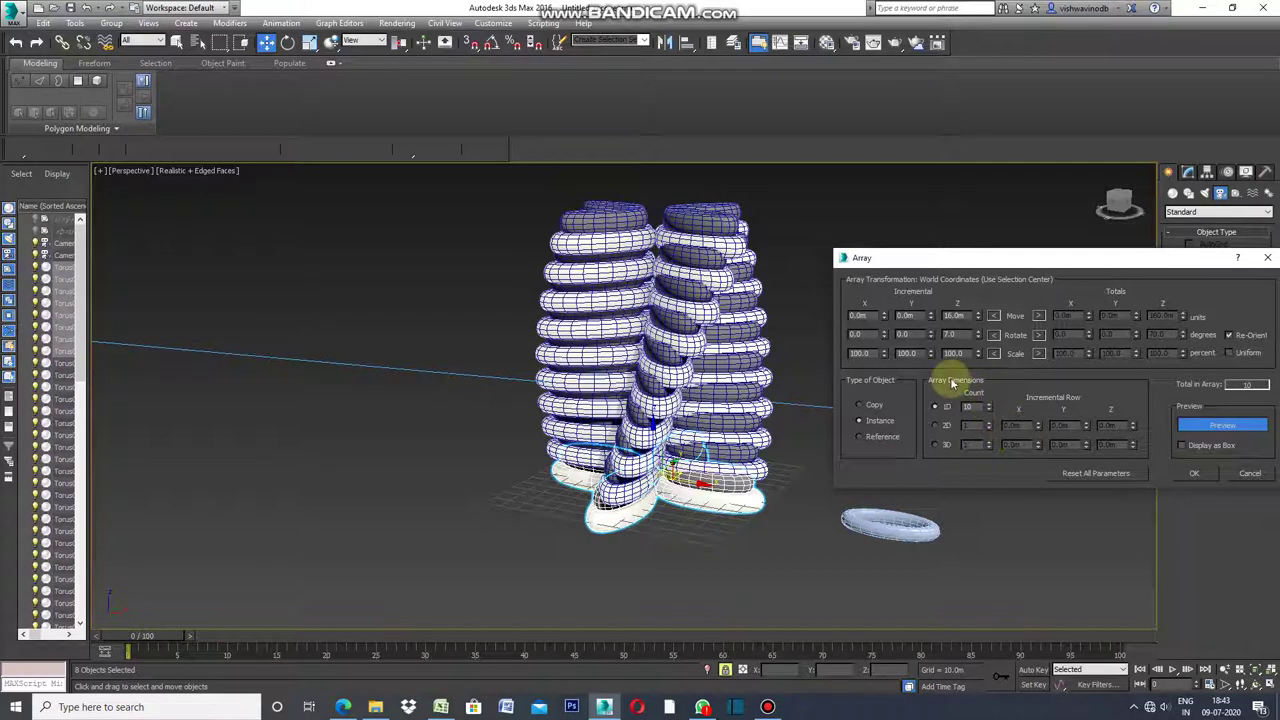
- Set Incremental Scale Z to 96% per copy, keeping the 7-degree twist
drag(931, 337, 933, 335)
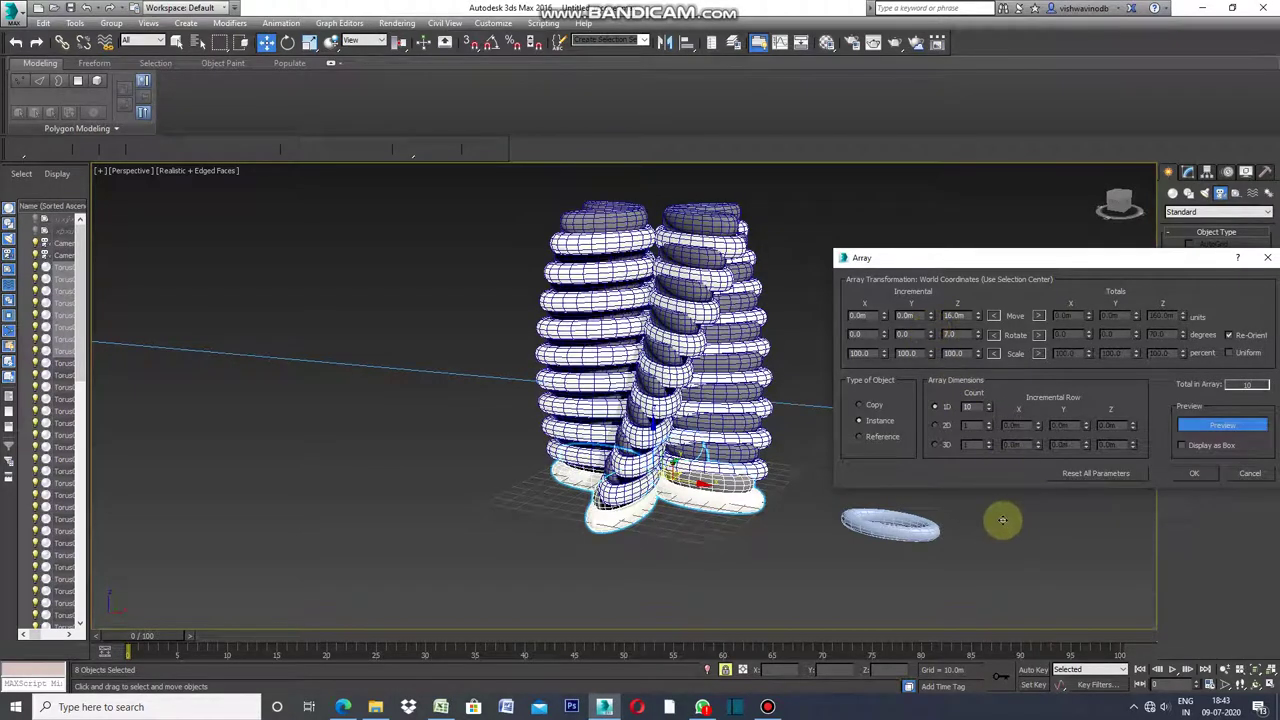
drag(978, 350, 977, 355)
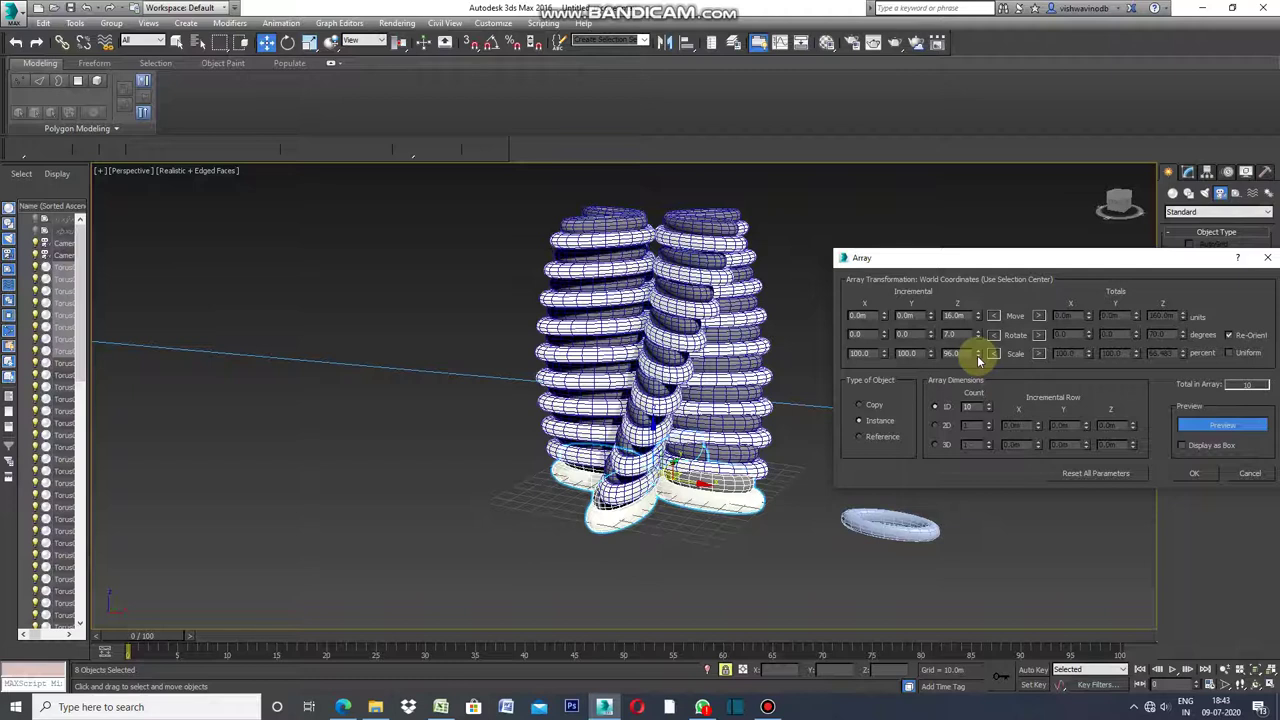
- Step the Incremental Scale Z spinner back up to 100%
click(979, 351)
click(979, 351)
click(979, 351)
click(979, 351)
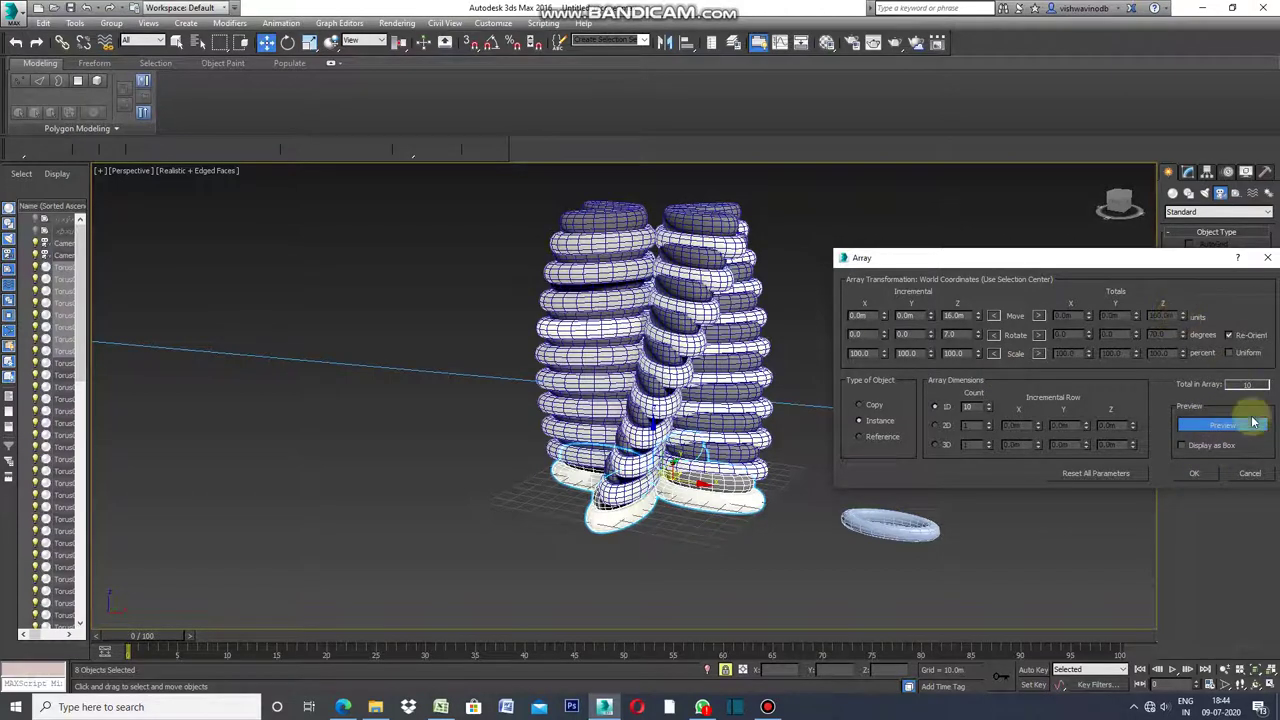
- Cancel the array, restore the four-viewport layout, and maximize the Front view
click(1254, 474)
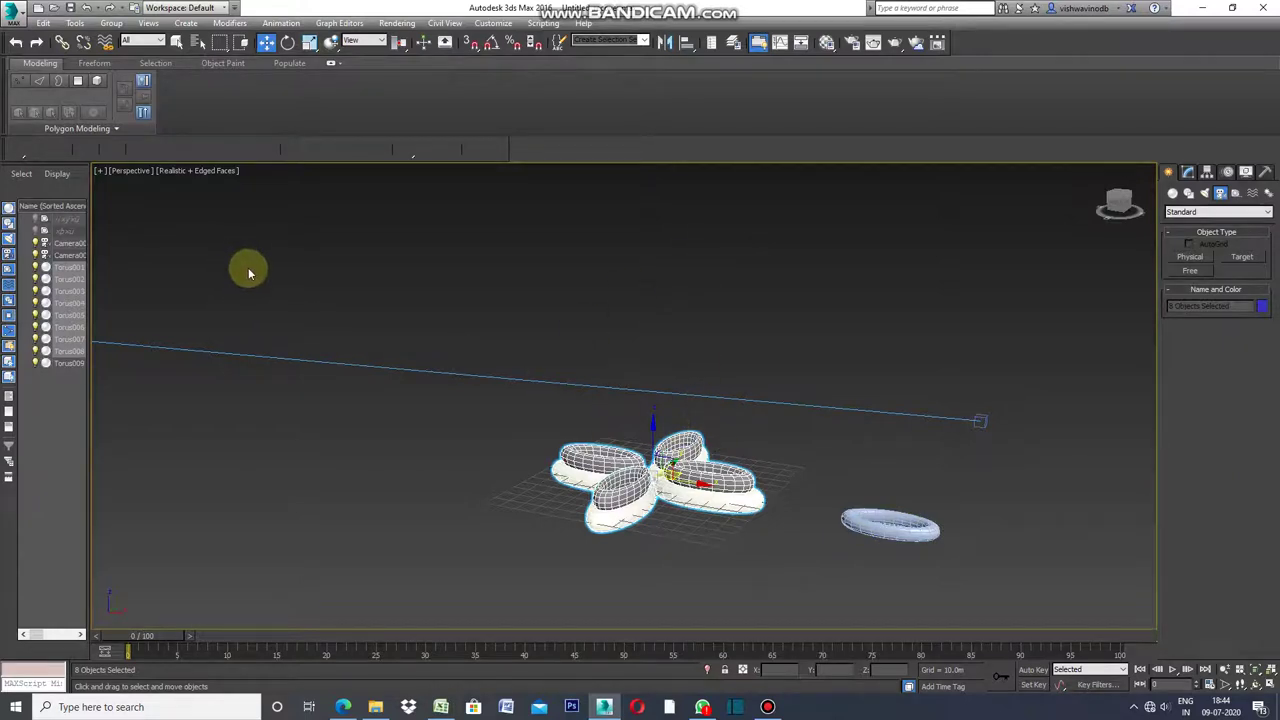
click(100, 171)
click(134, 187)
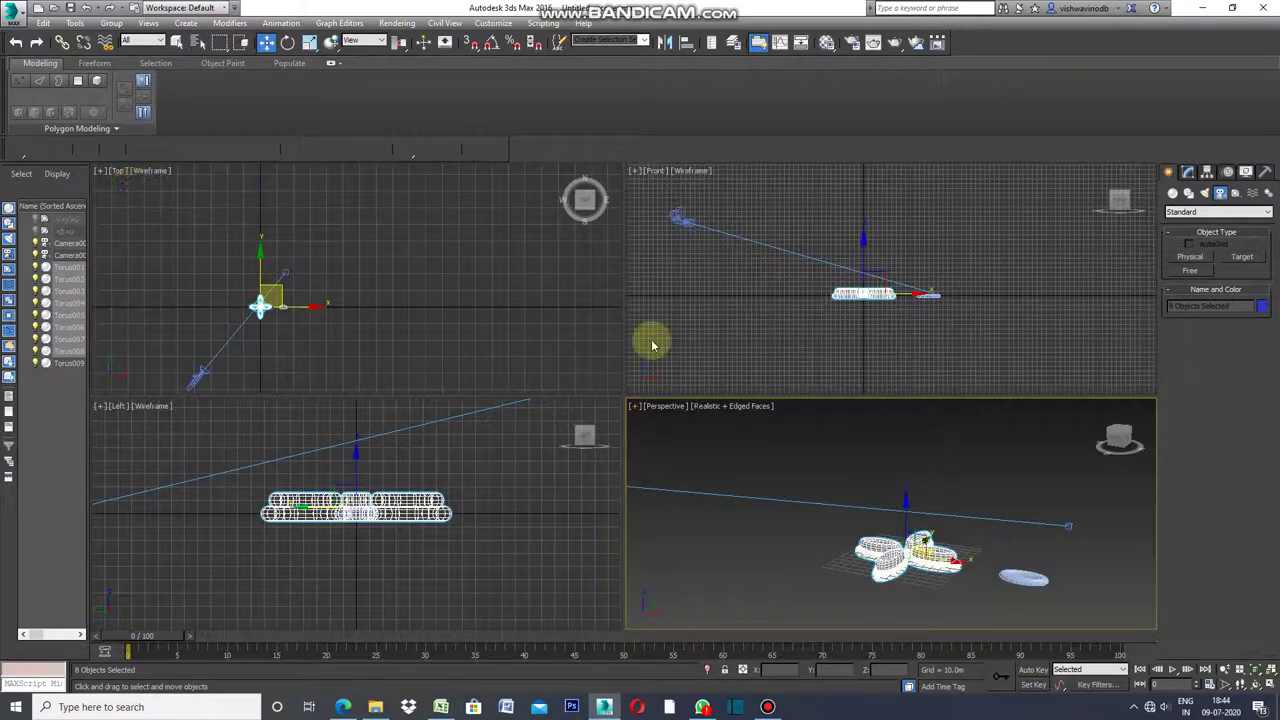
click(635, 172)
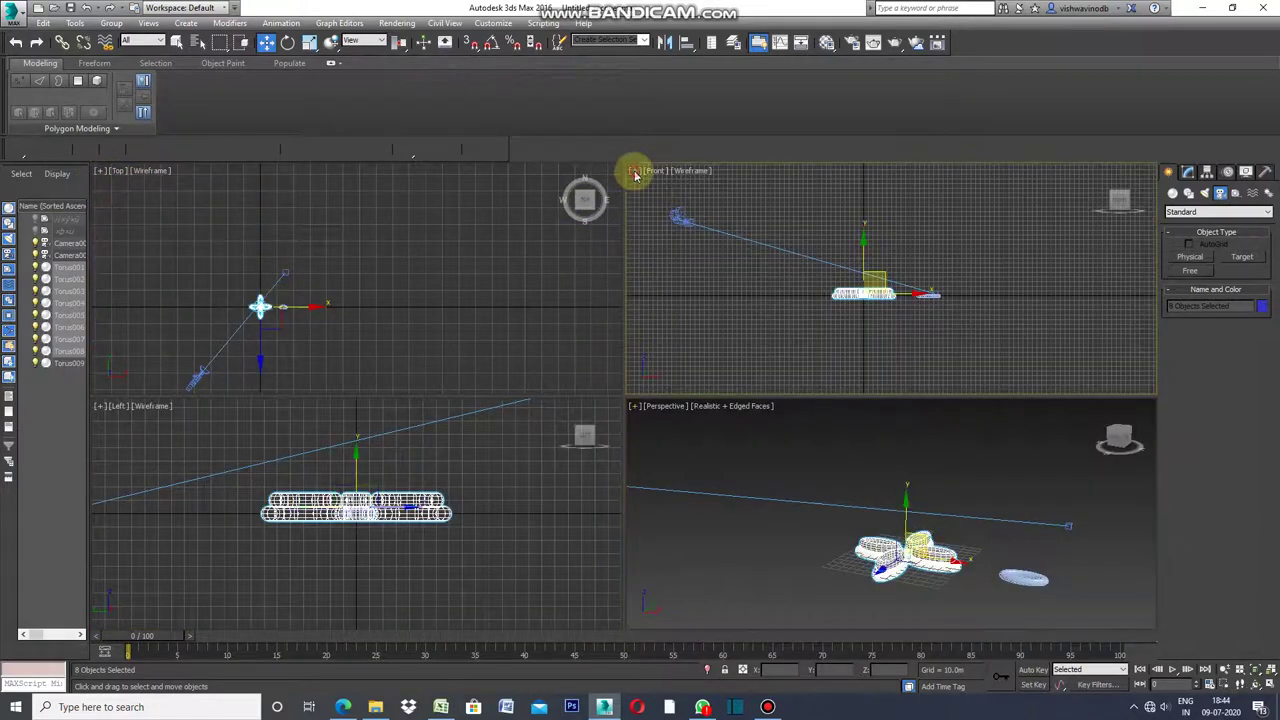
click(690, 186)
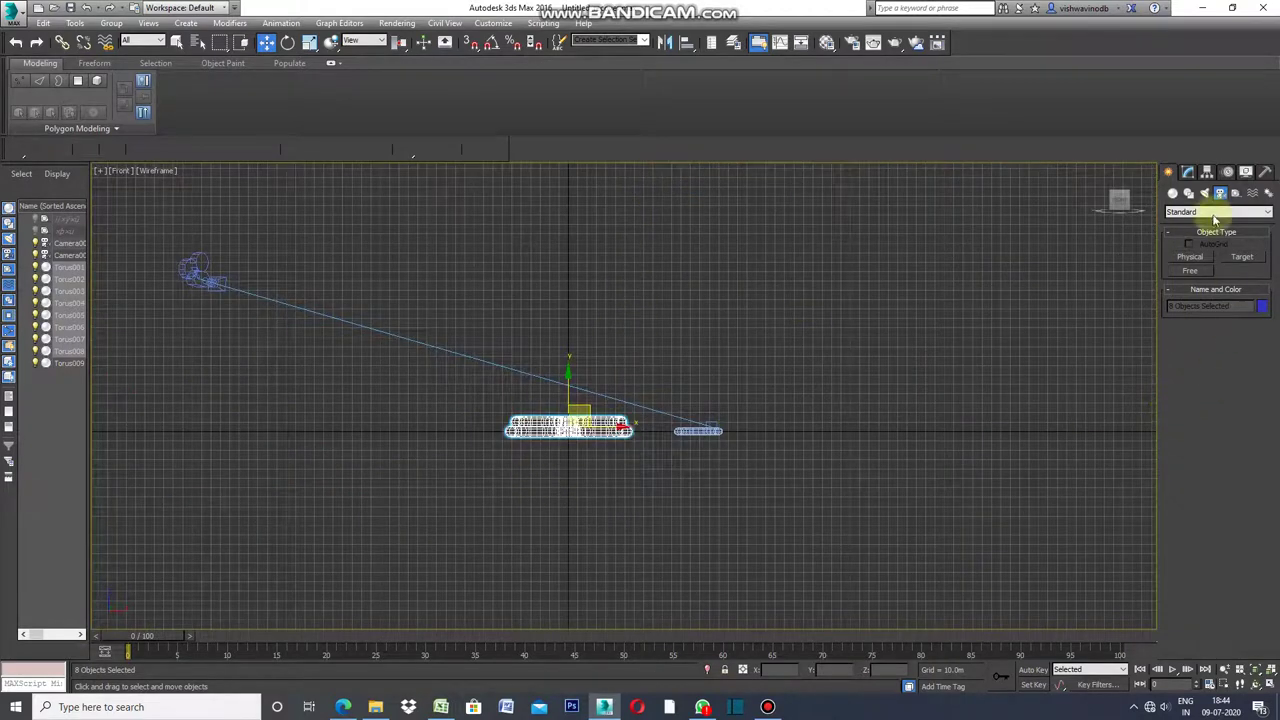
- Draw a large tilted Egg spline, Egg001, with Outline off around the tori in Front view
click(1188, 193)
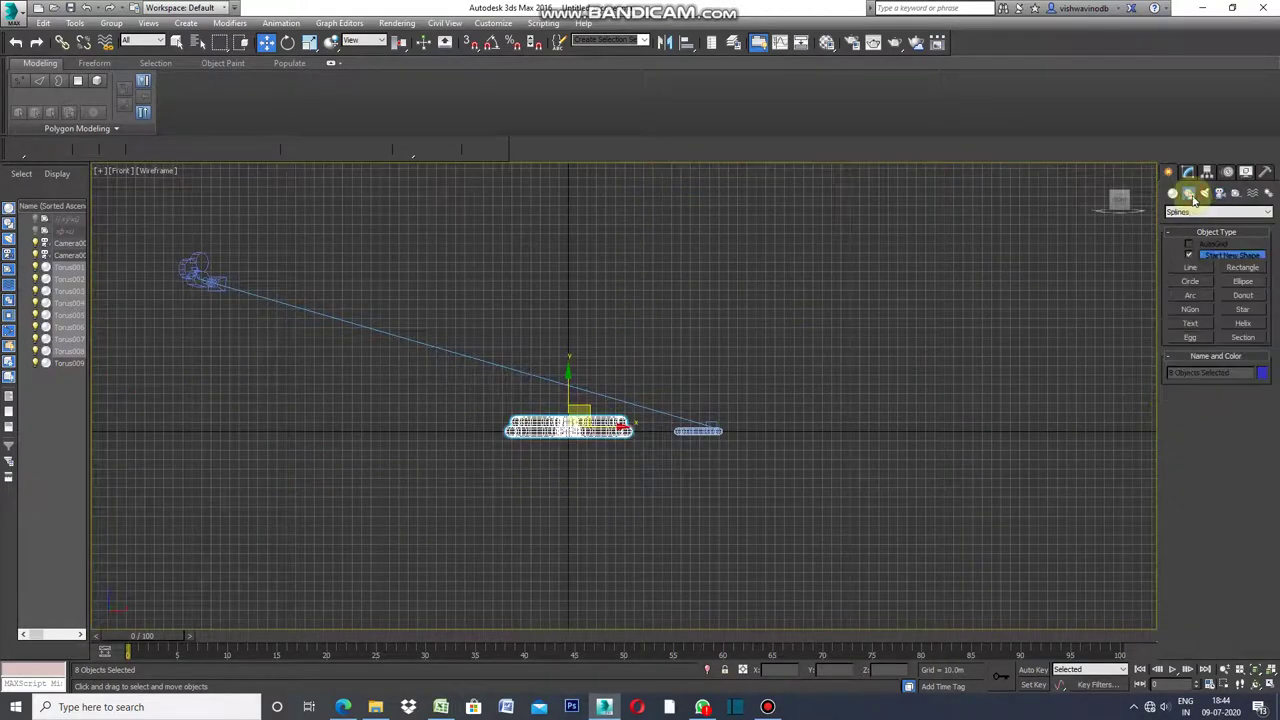
click(1193, 339)
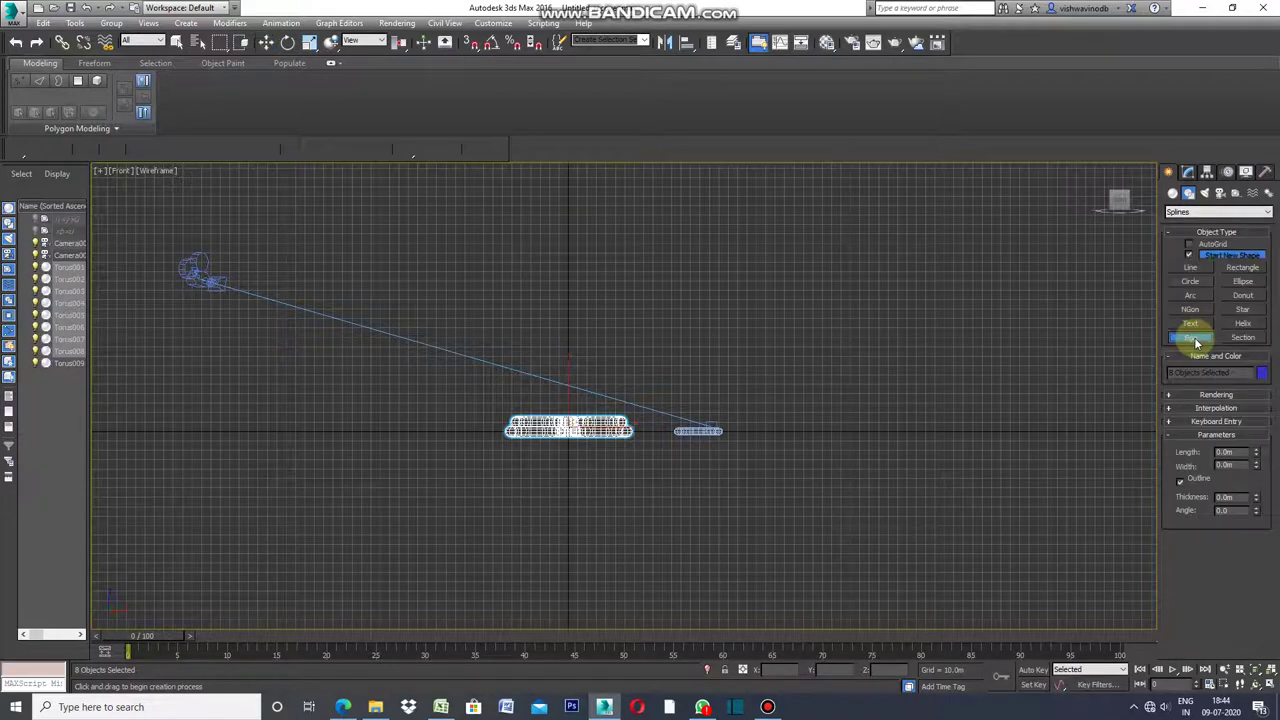
click(1180, 482)
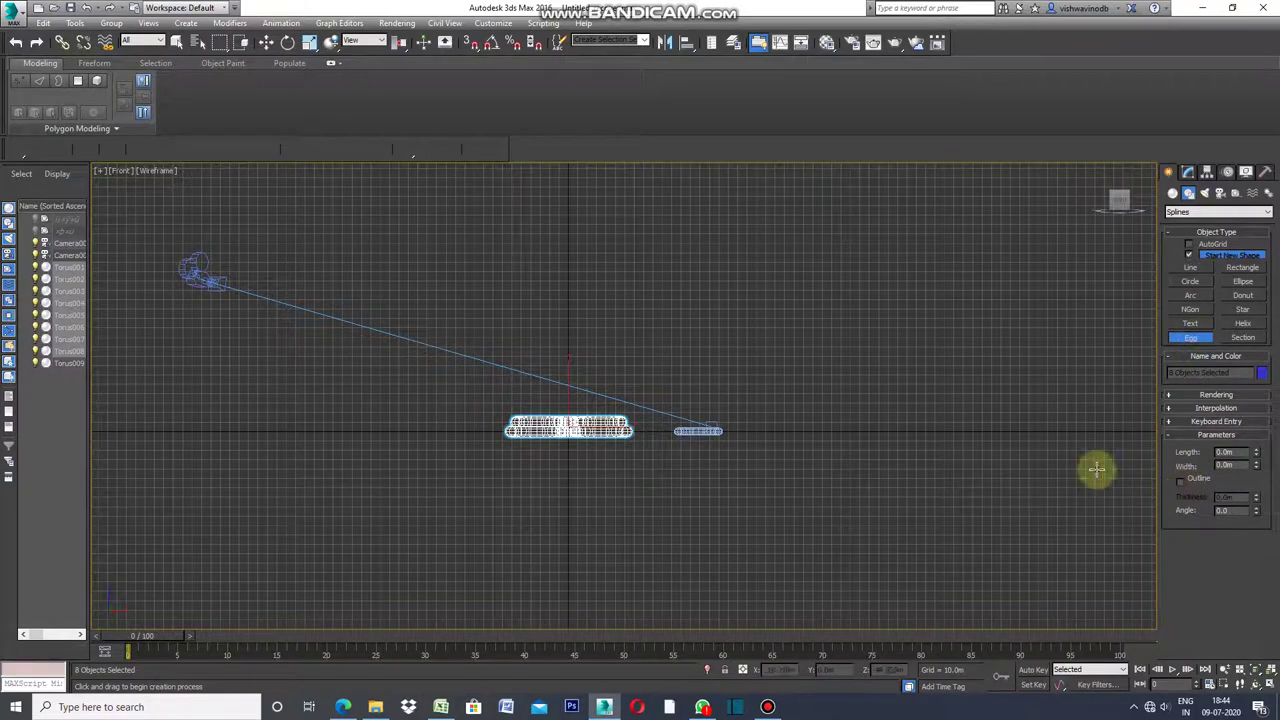
scroll(569, 467, down, 2)
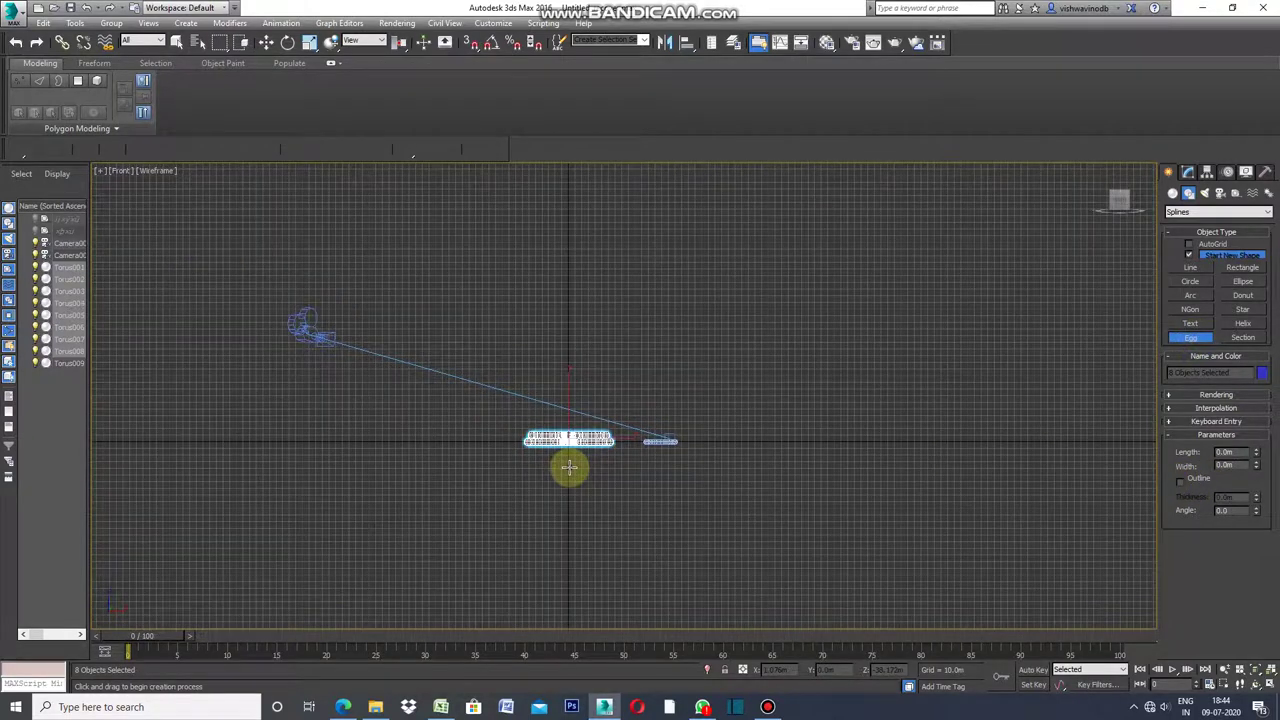
scroll(528, 457, down, 2)
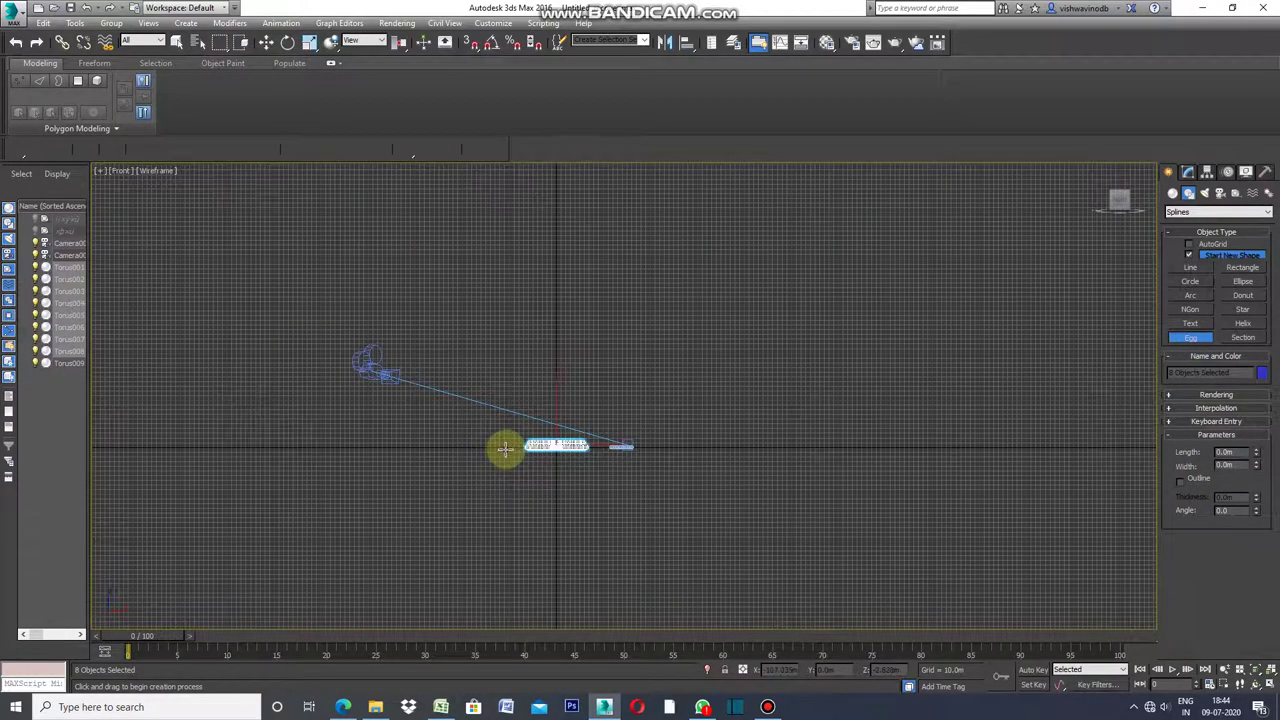
mouse_move(506, 449)
mouse_down()
mouse_move(605, 335)
mouse_move(686, 270)
mouse_up()
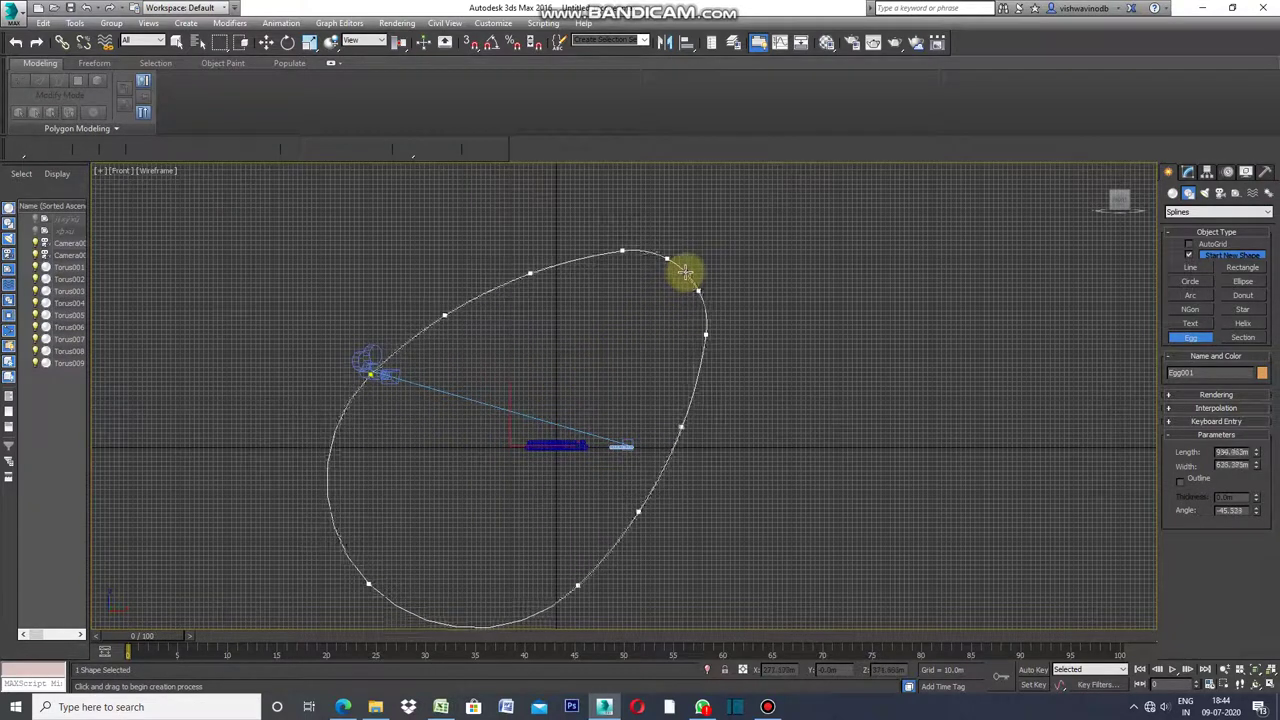
drag(686, 270, 655, 245)
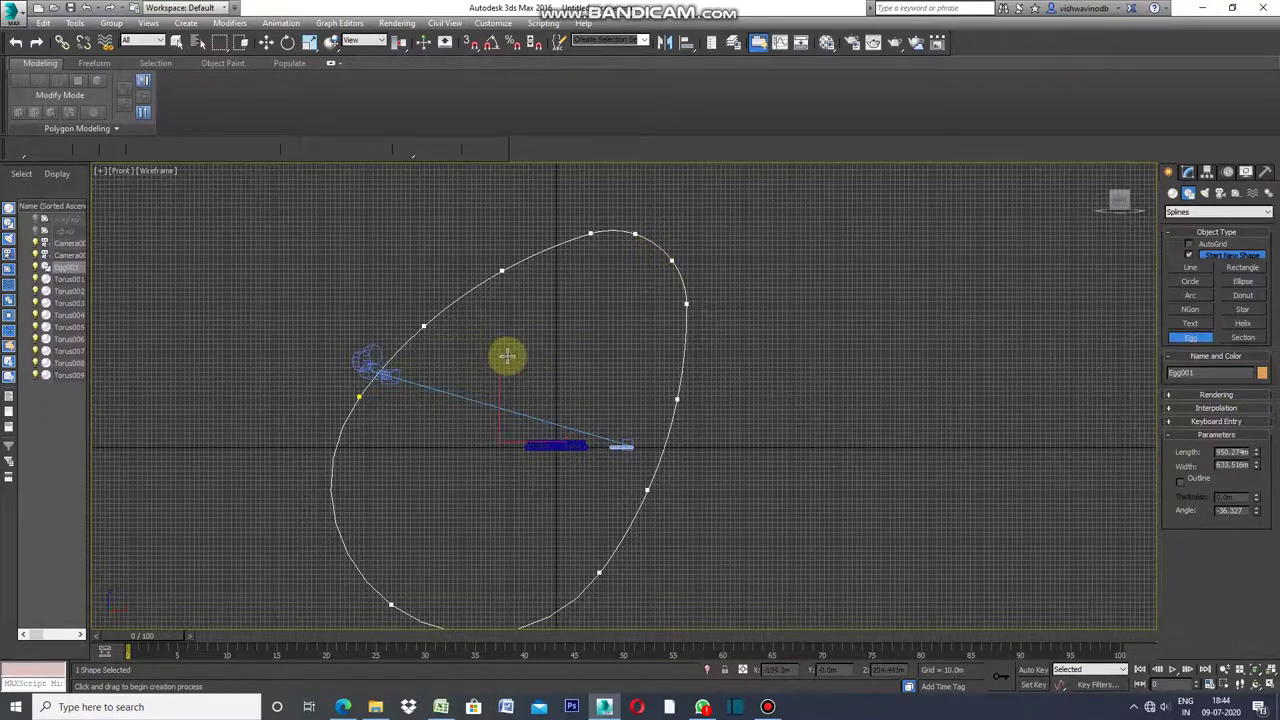
scroll(510, 358, down, 2)
click(266, 42)
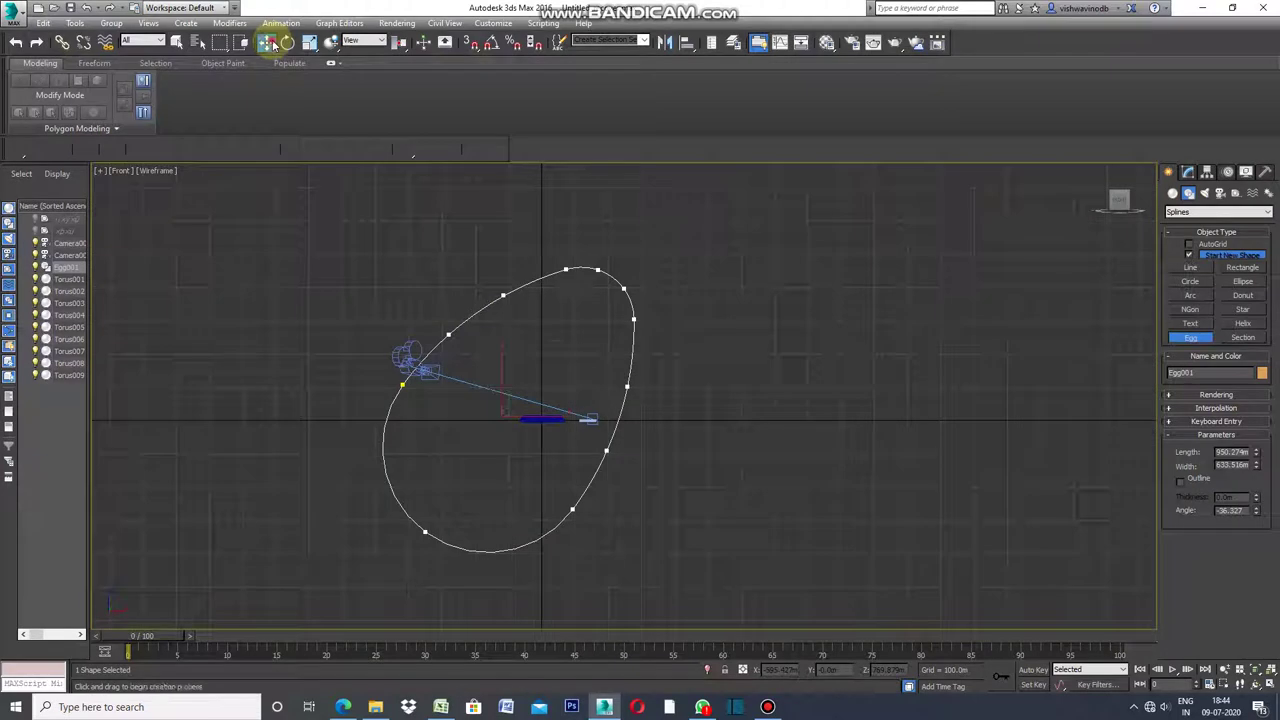
- Raise Egg001 to meet the tori, restore four views, and show Camera001's view
drag(522, 401, 575, 272)
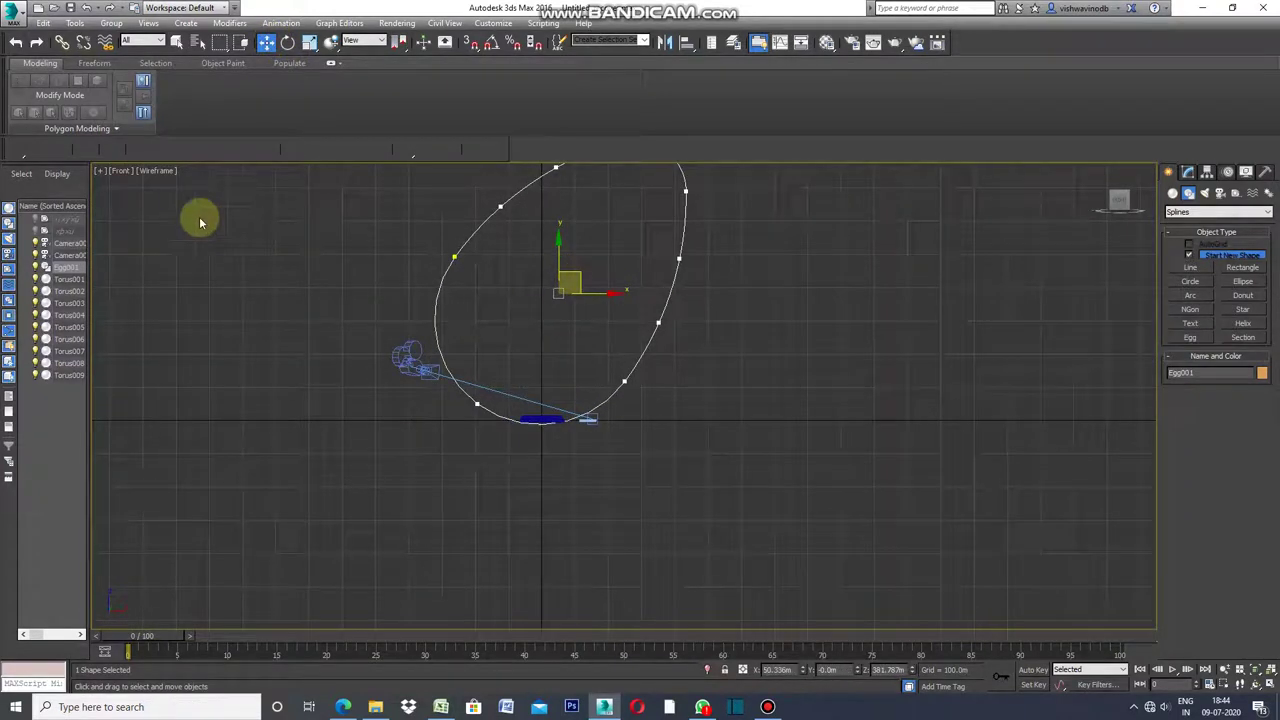
click(104, 172)
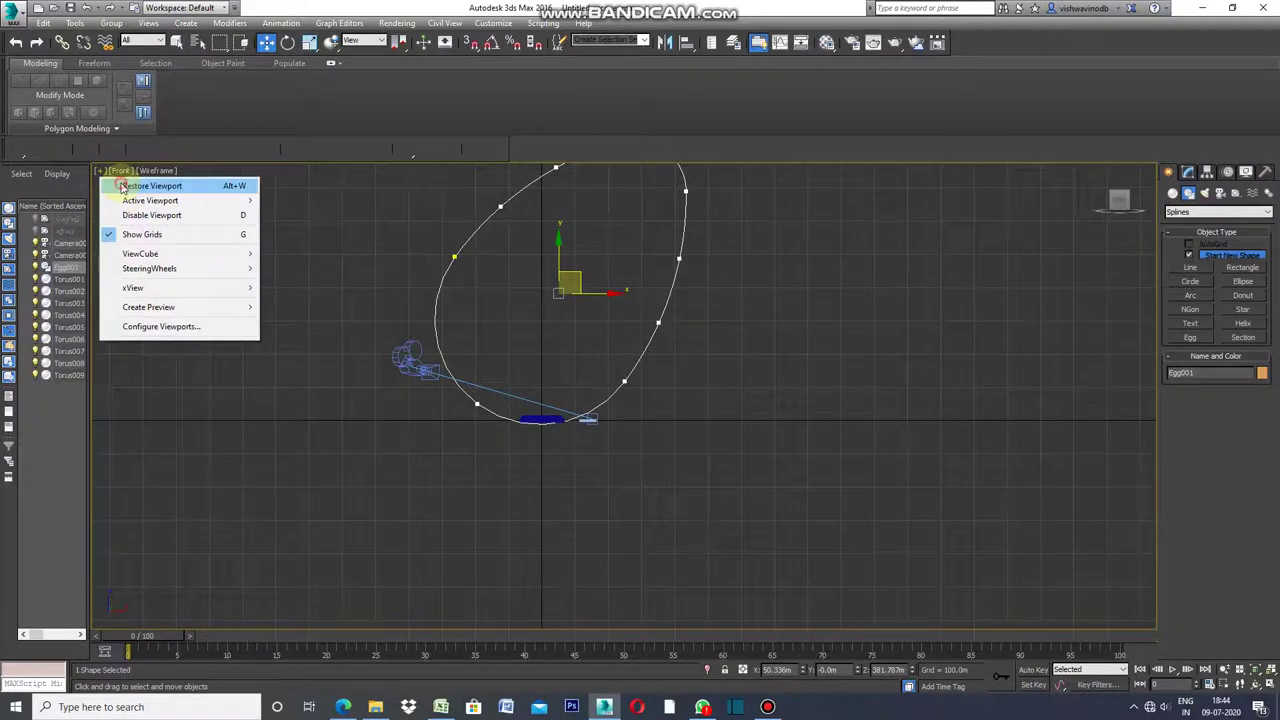
click(140, 186)
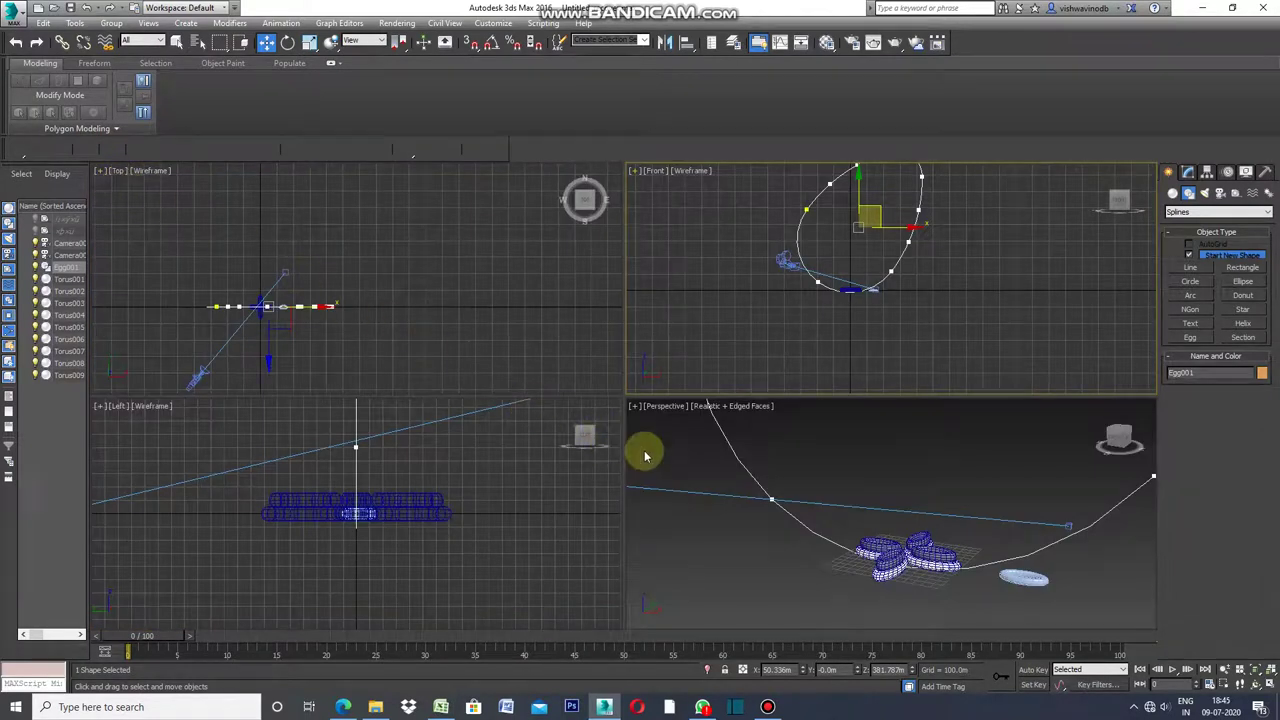
scroll(314, 280, down, 1)
click(232, 344)
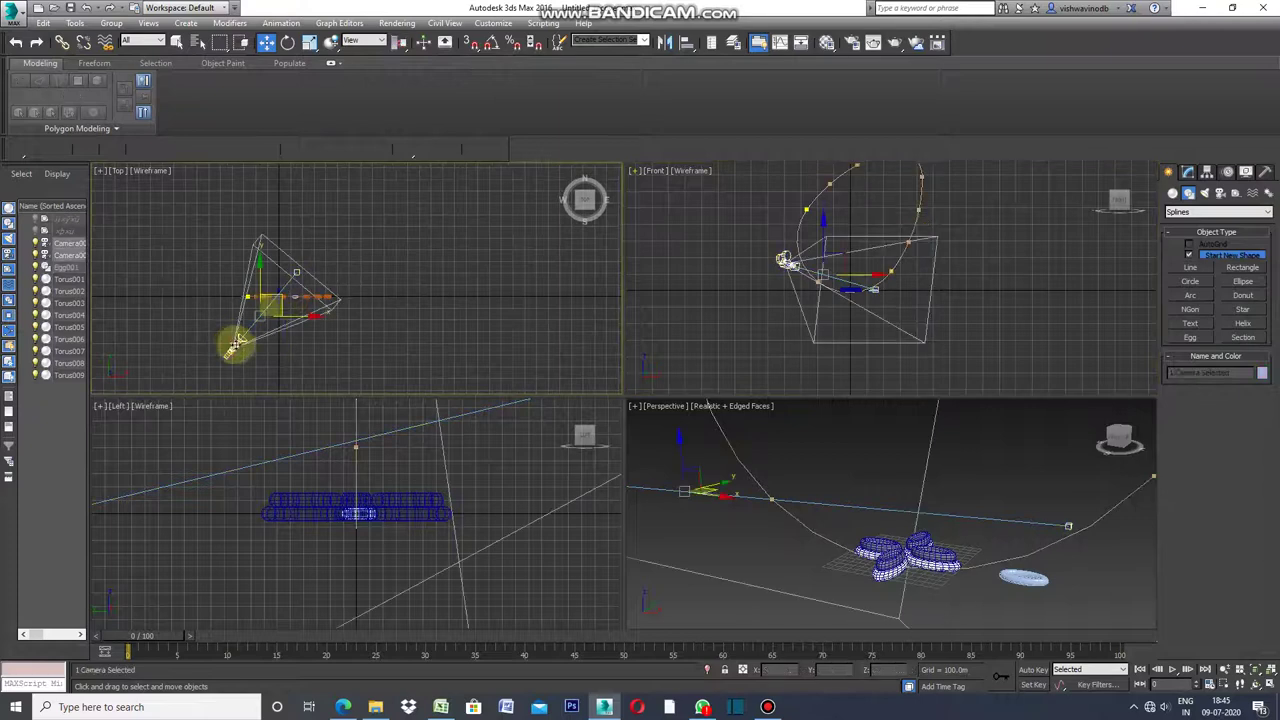
scroll(854, 293, up, 5)
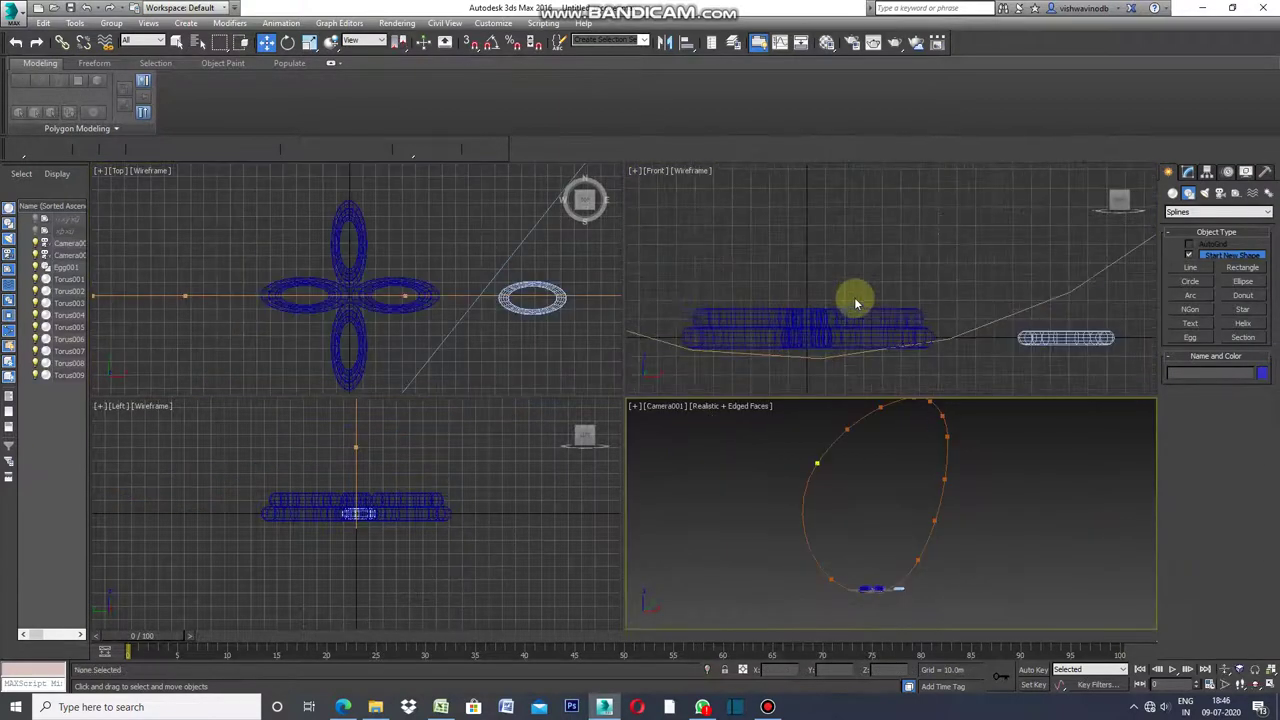
- Select the eight tori, maximize the Camera001 viewport, and bring up the Spacing Tool
click(776, 343)
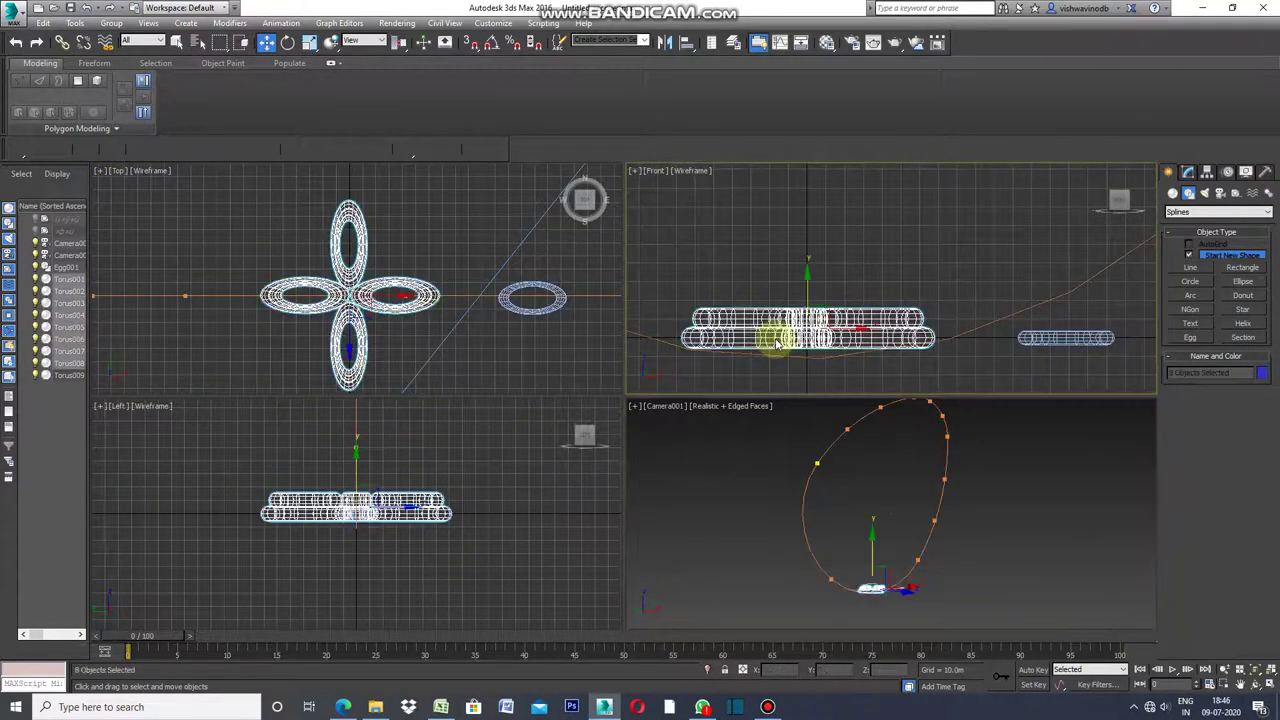
click(634, 407)
click(666, 423)
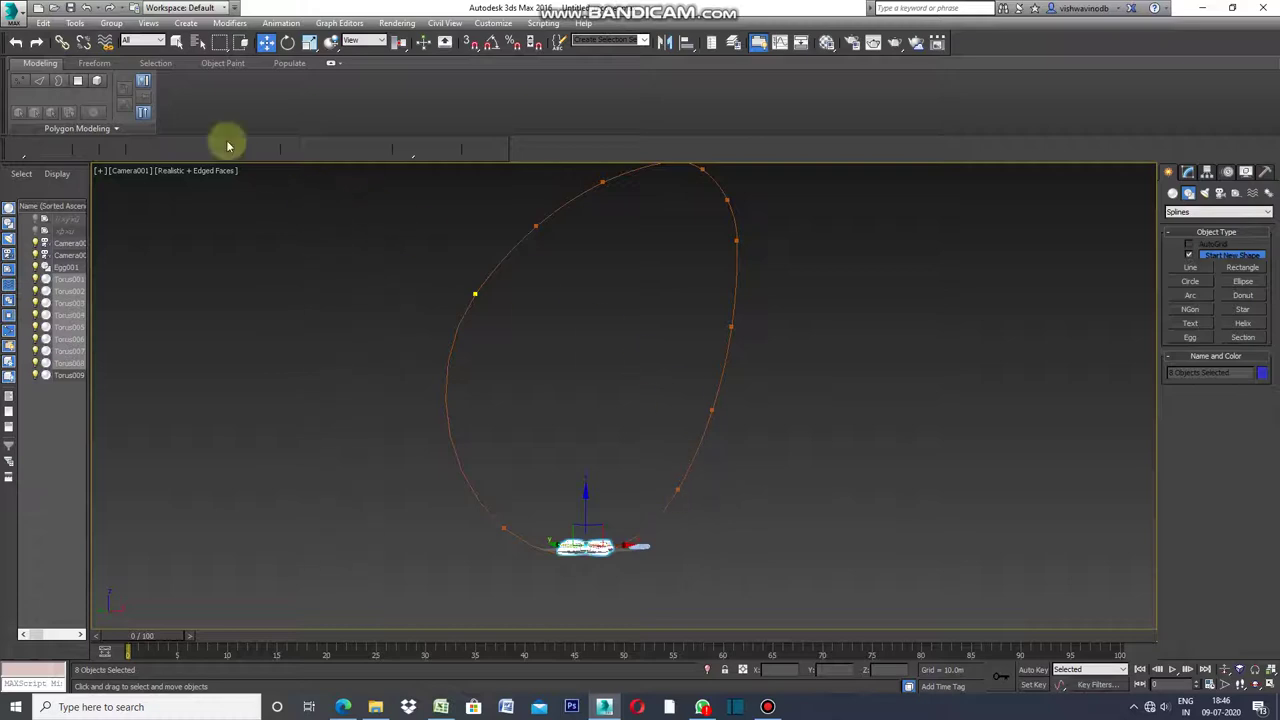
click(76, 23)
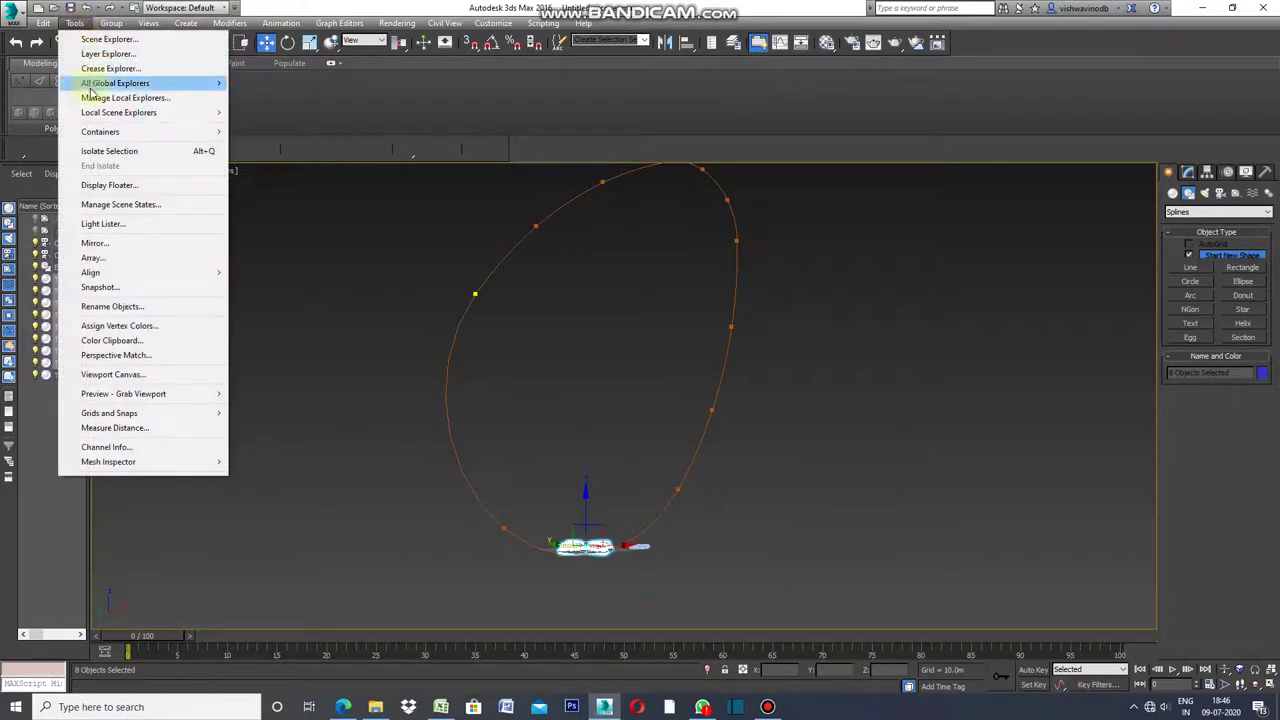
mouse_move(91, 272)
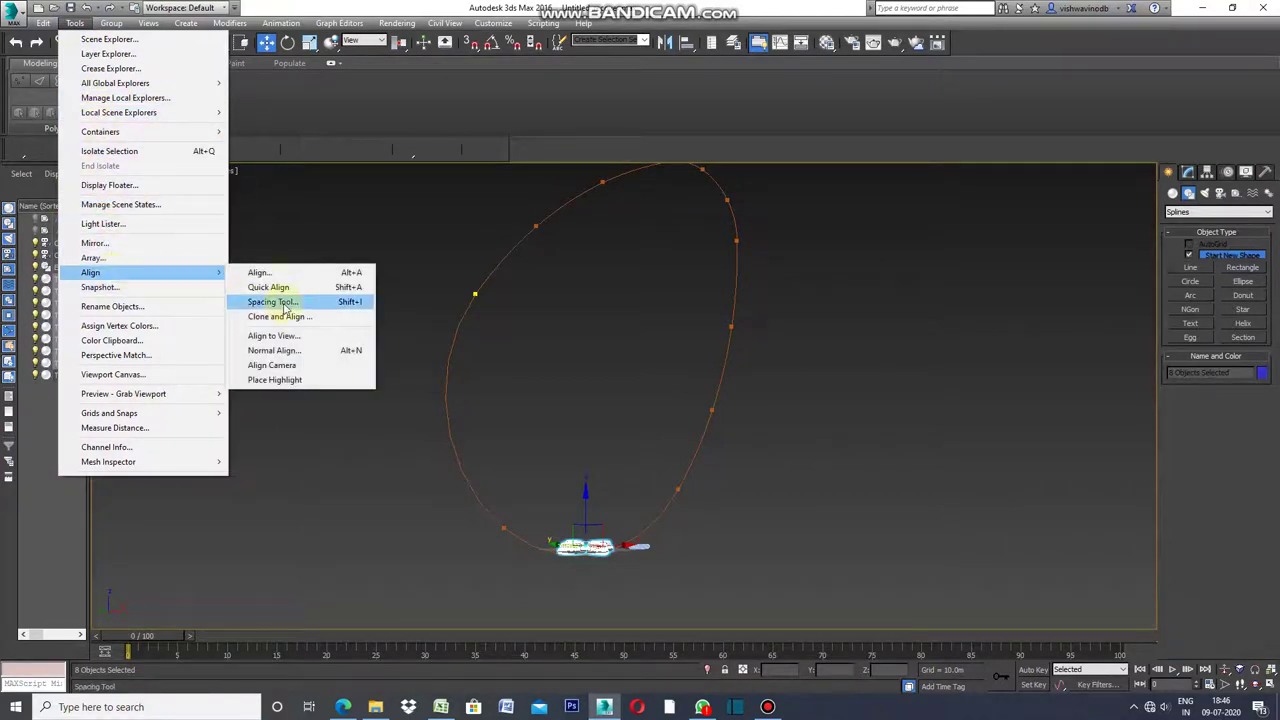
click(280, 301)
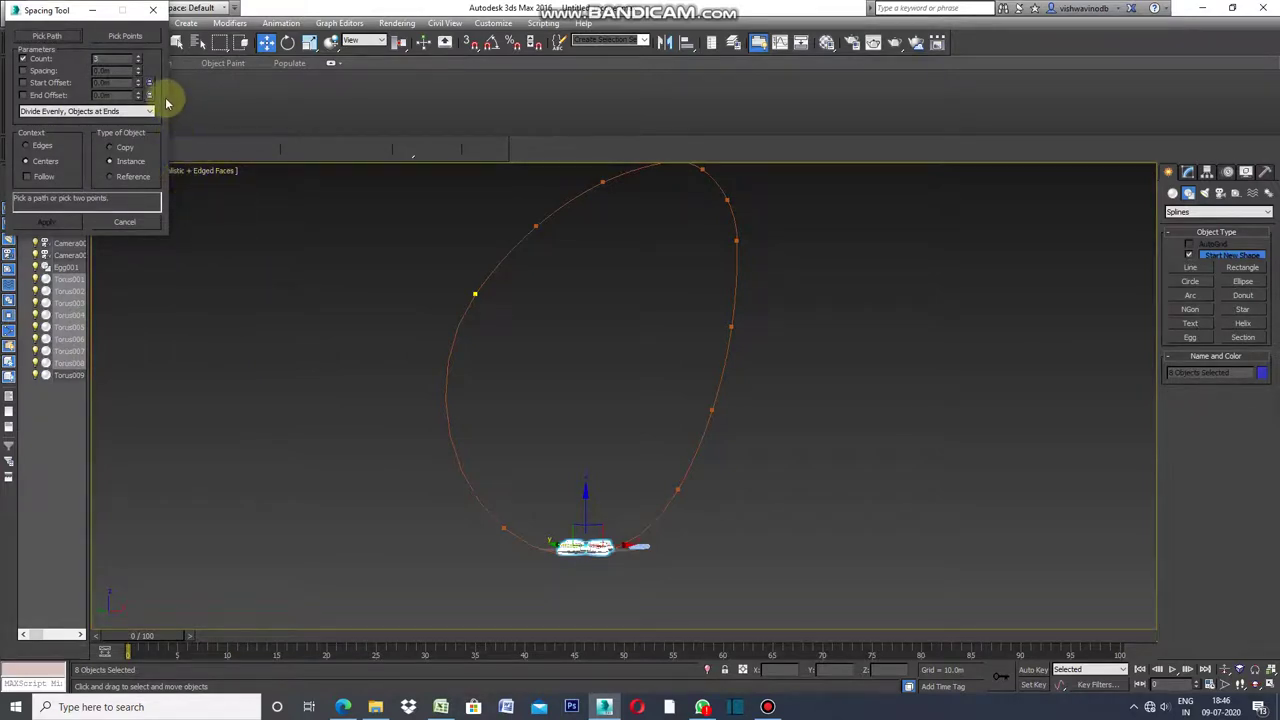
- Pick Egg001 as the spacing path and try a count of 50 copies
click(60, 38)
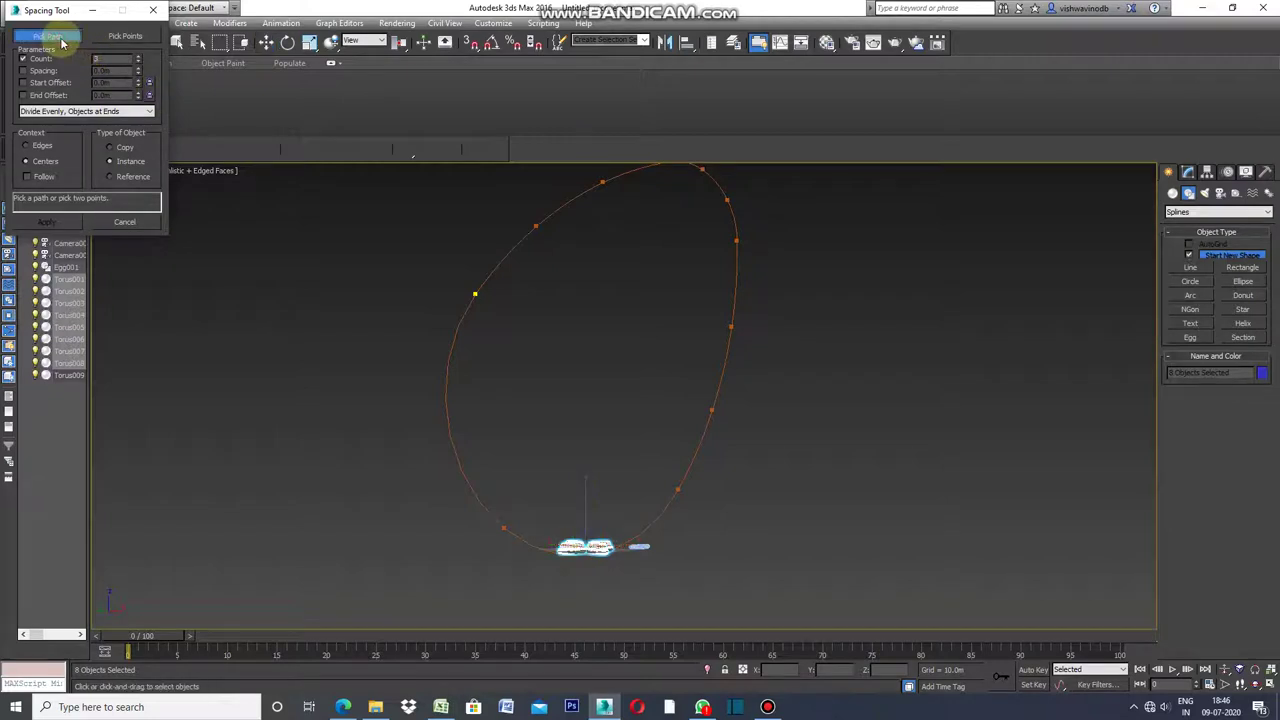
click(449, 358)
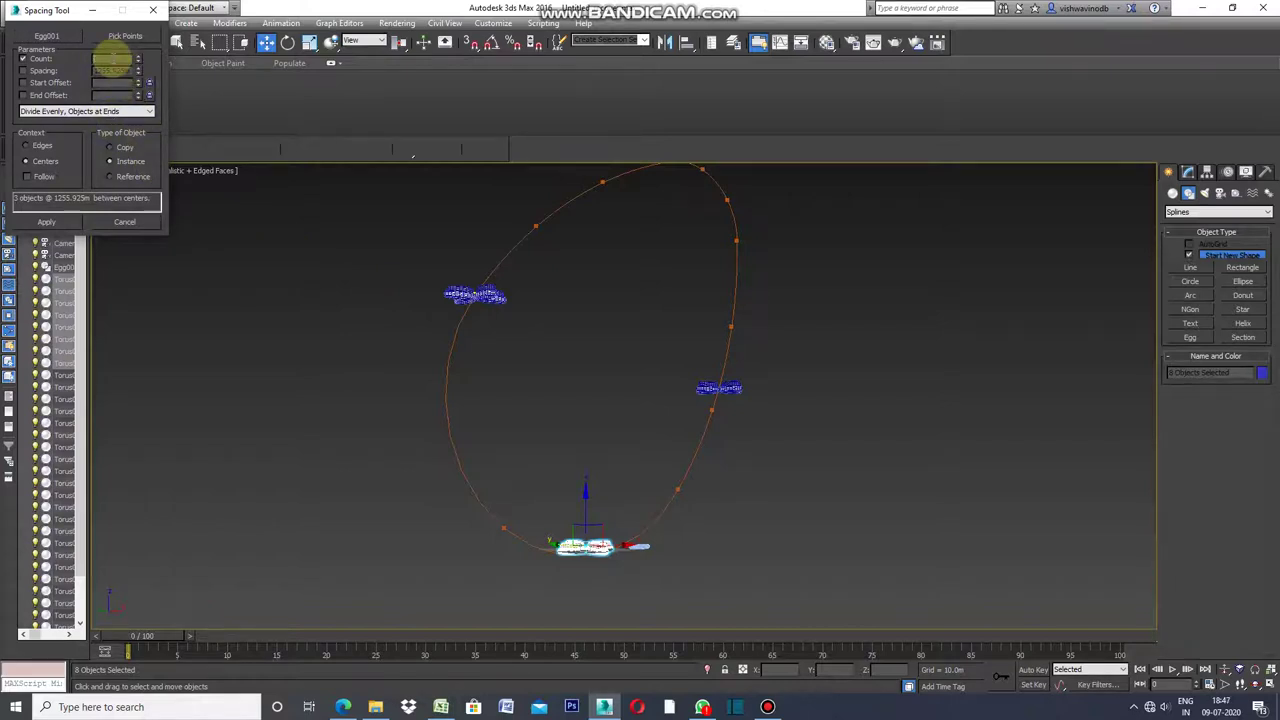
text(50)
key(Return)
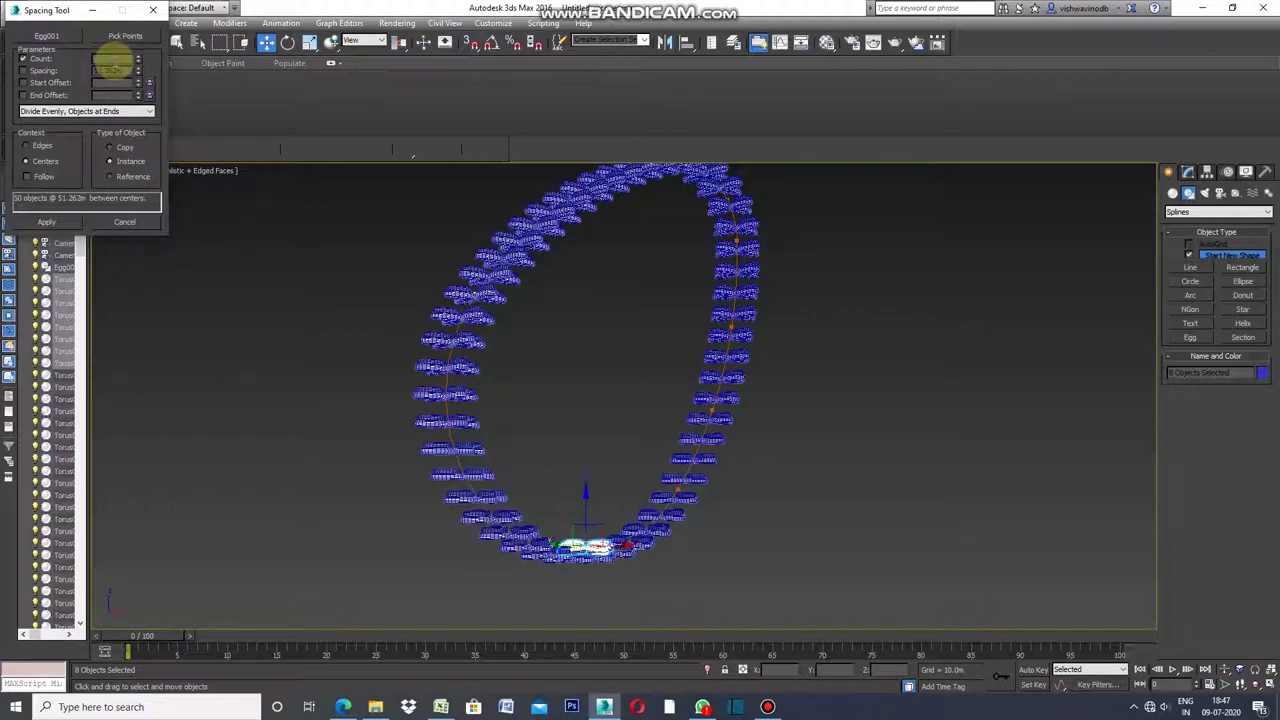
- Raise the count through 120 to 150 instanced copies, apply, and close the Spacing Tool
double_click(113, 59)
text(120)
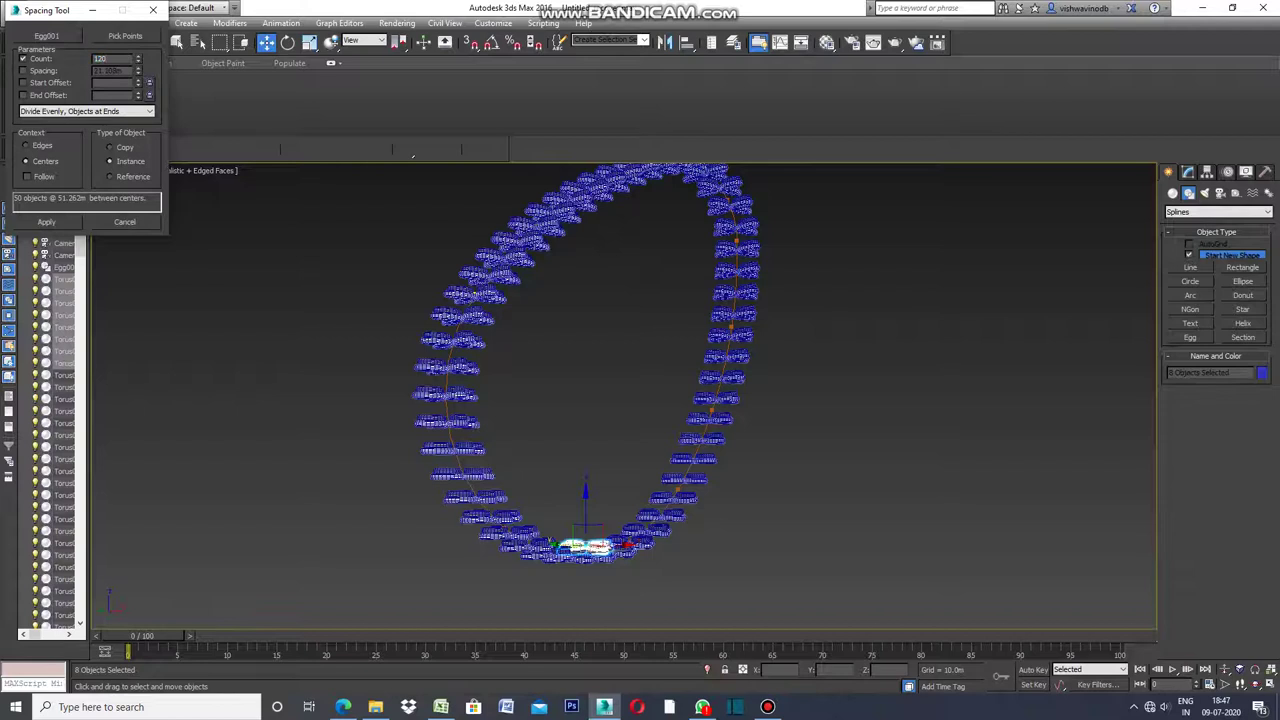
key(Return)
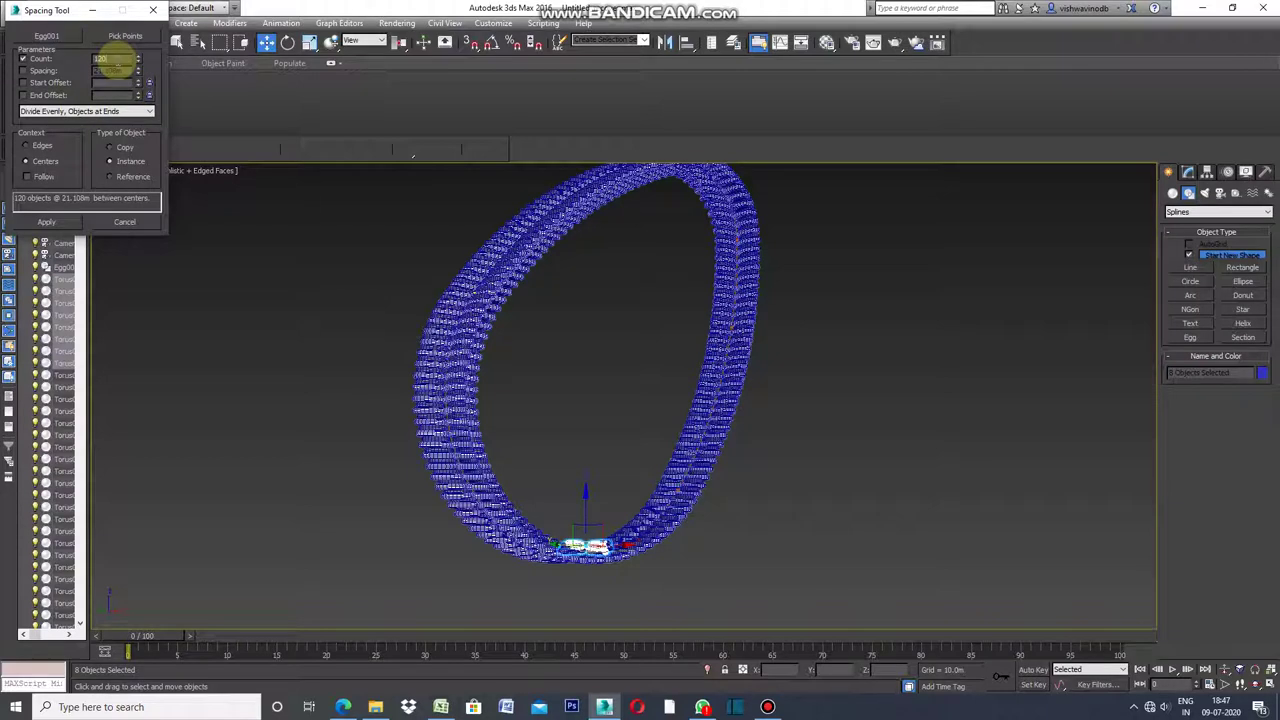
text(15)
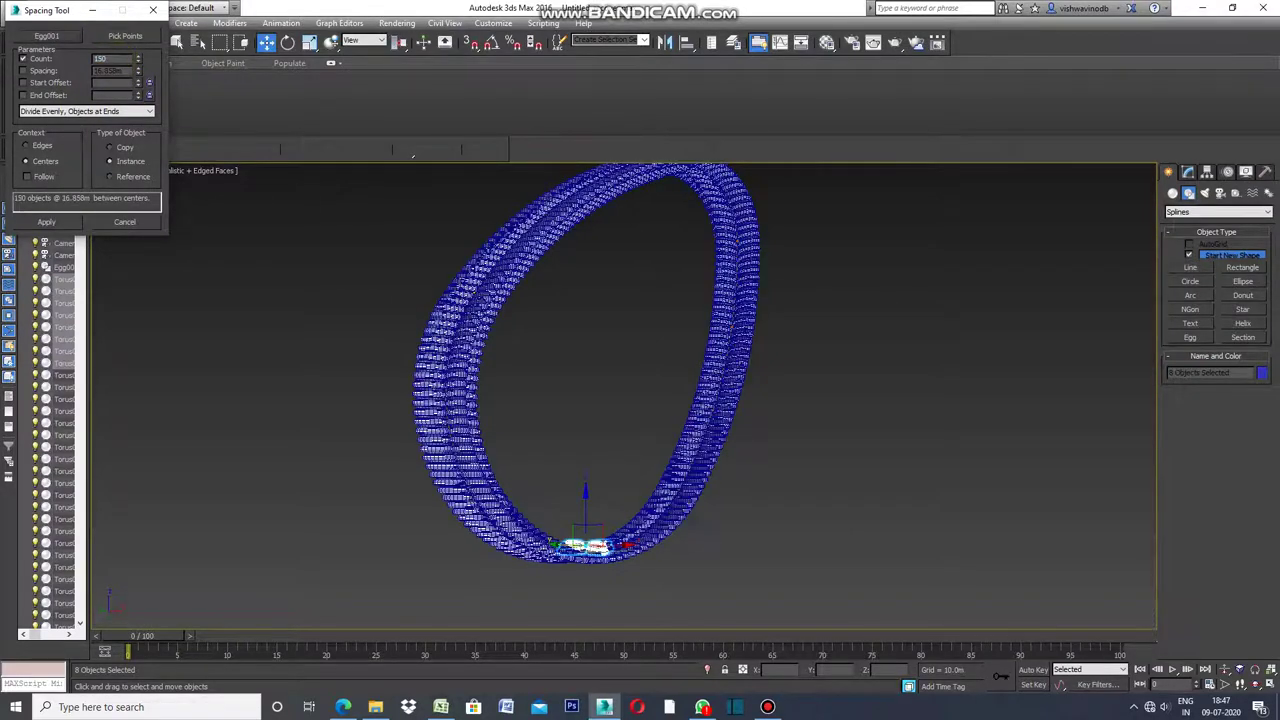
click(46, 223)
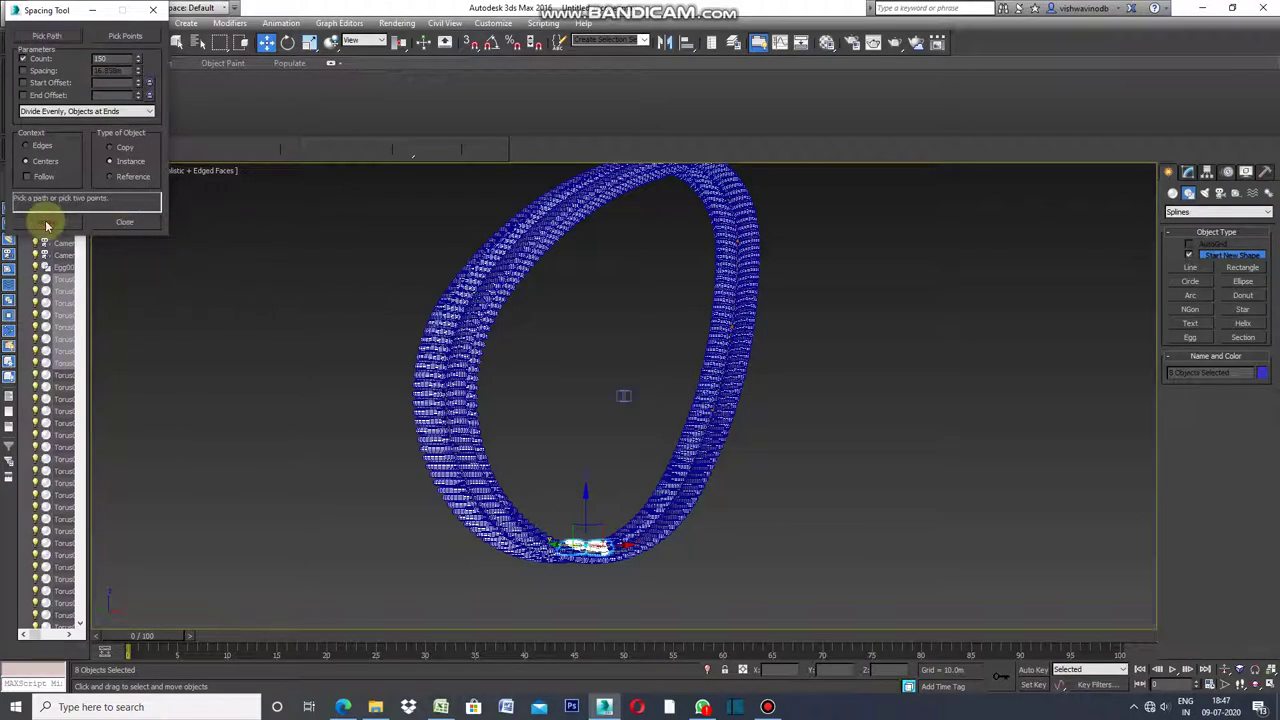
click(138, 224)
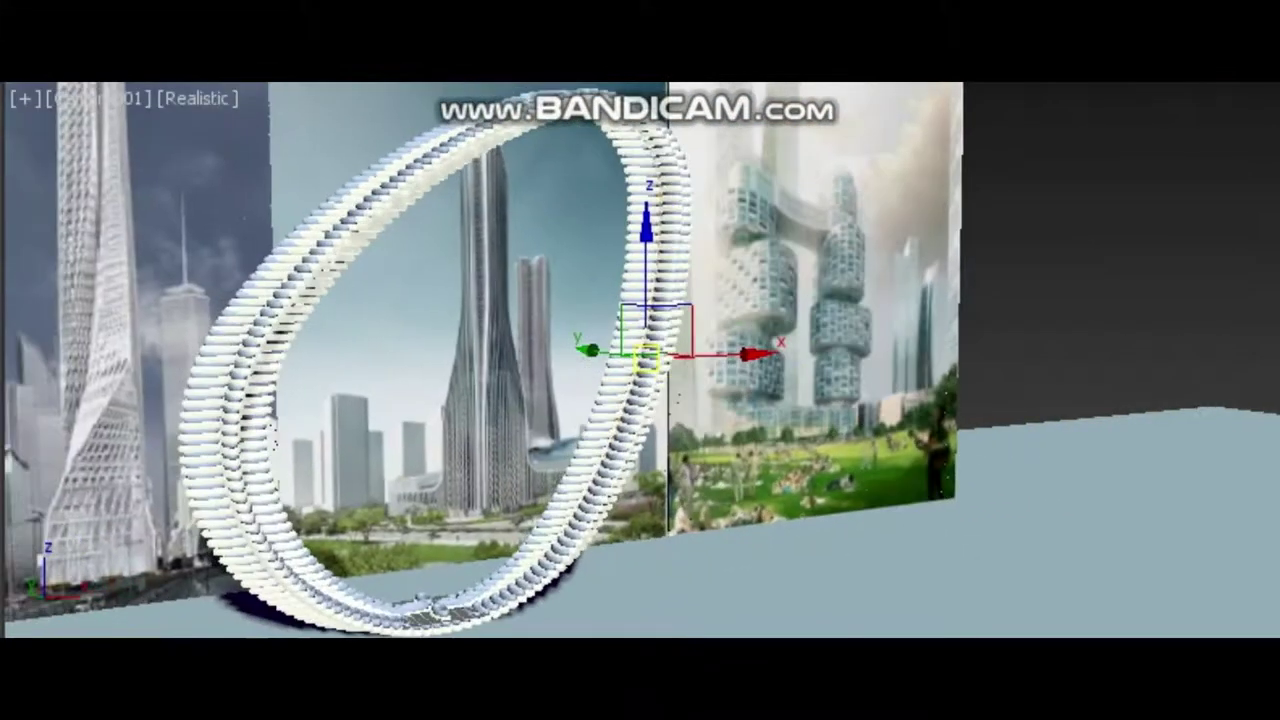
- Deselect everything so the 150-torus ring shows unhighlighted against the city backdrops
key(ctrl+d)
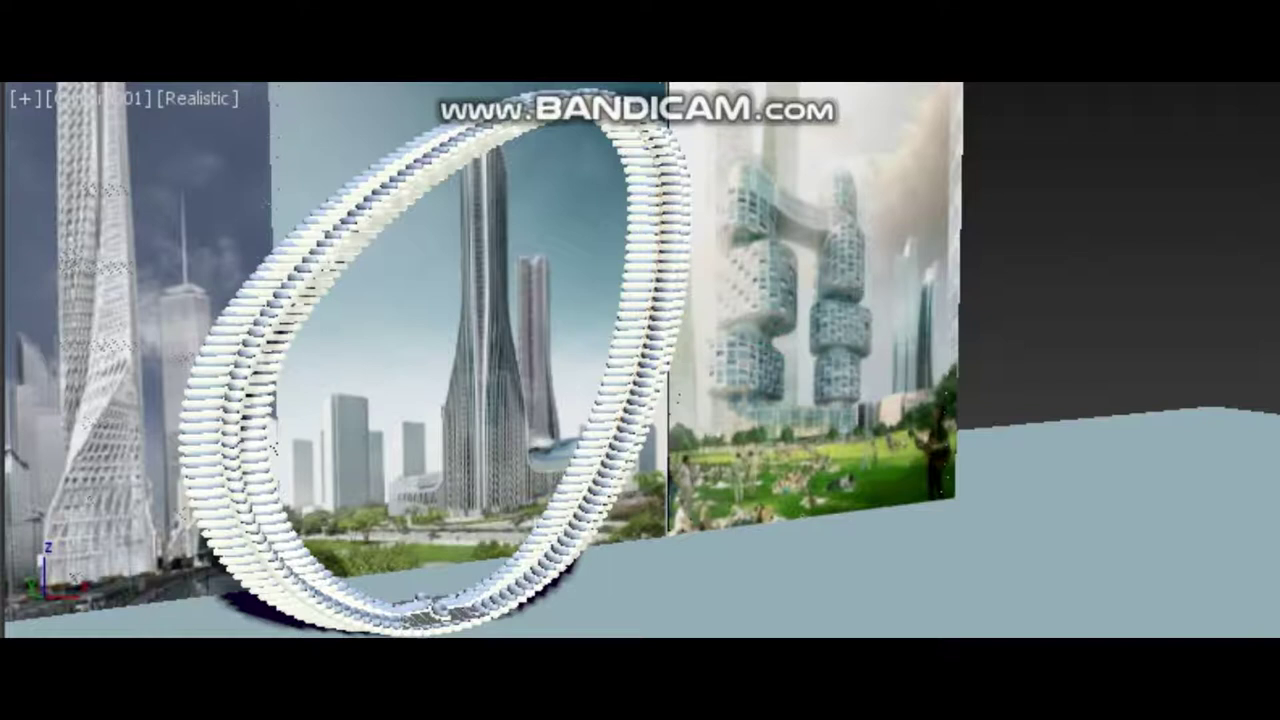